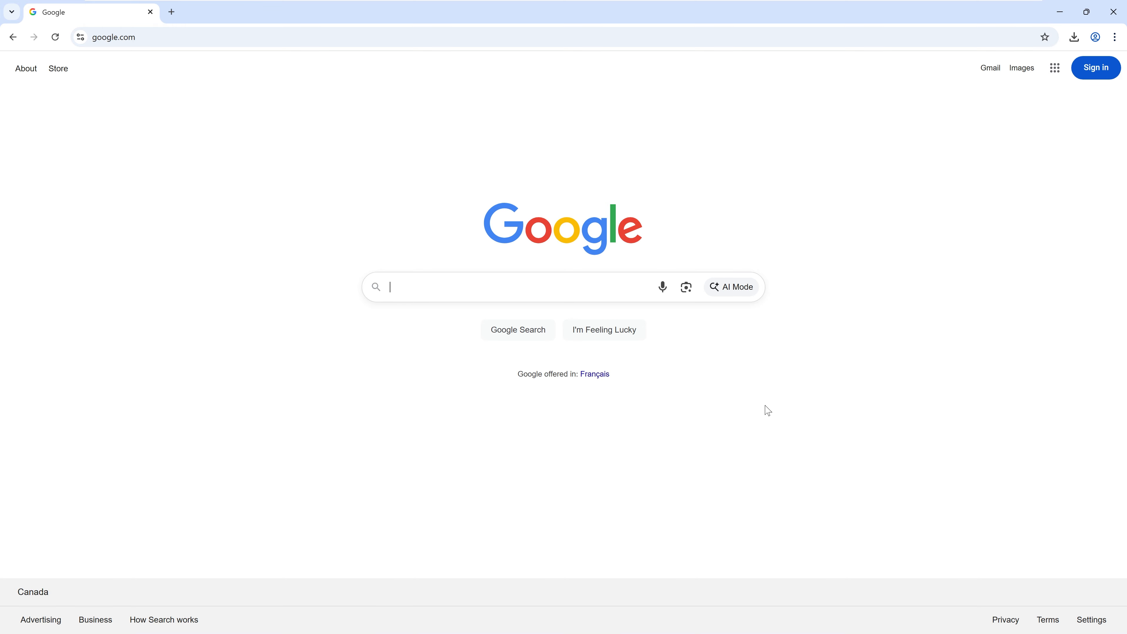
Step: Search Google for "omniverse blender" and open the NVIDIA Omniverse Connect documentation page for Blender
{"action": "left_click", "coordinate": [519, 286]}
{"action": "type", "text": "omni"}
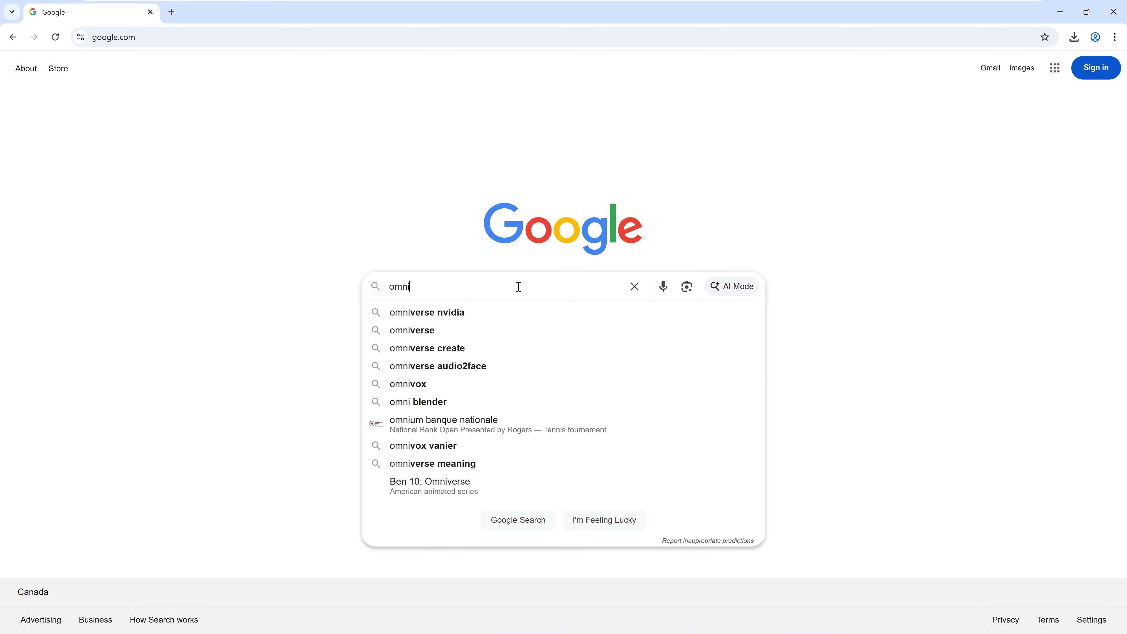
{"action": "type", "text": "verse blender"}
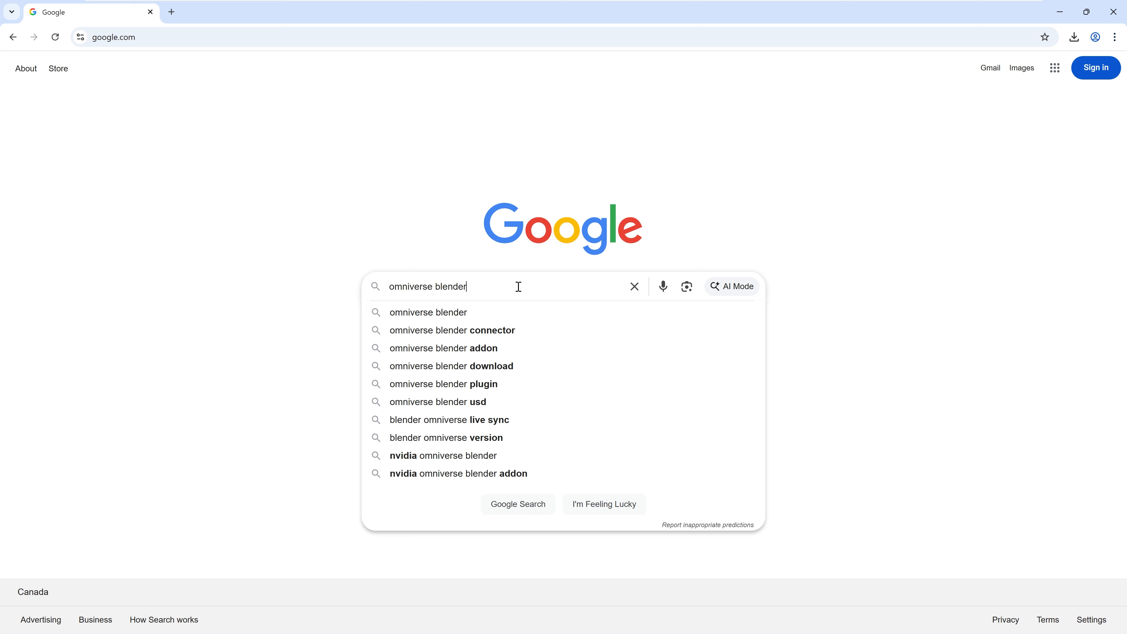
{"action": "key", "text": "Return"}
{"action": "left_click", "coordinate": [247, 186]}
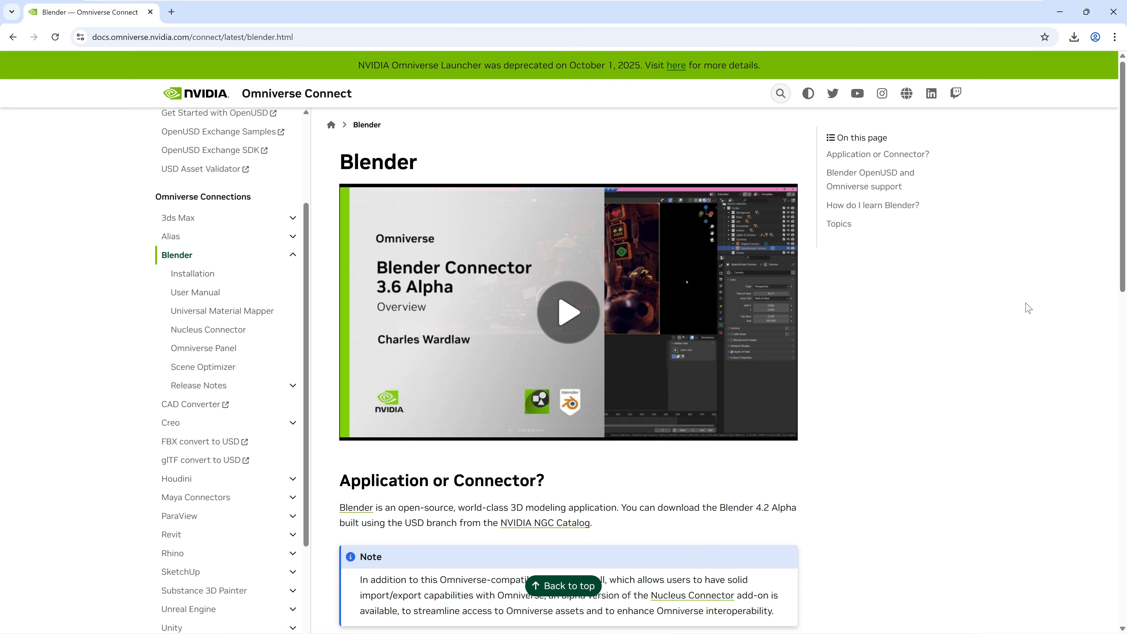
Step: Look through the Blender connector page down to its Topics list and open the Installation topic
{"action": "scroll", "coordinate": [1029, 307], "scroll_direction": "down", "scroll_amount": 5}
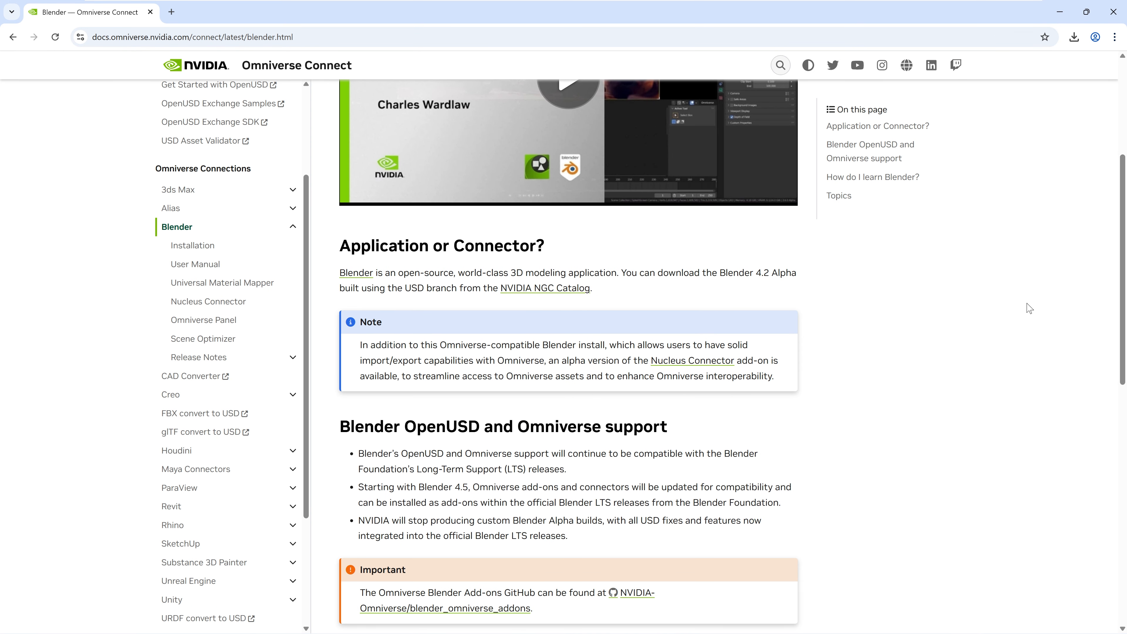
{"action": "scroll", "coordinate": [1030, 308], "scroll_direction": "down", "scroll_amount": 5}
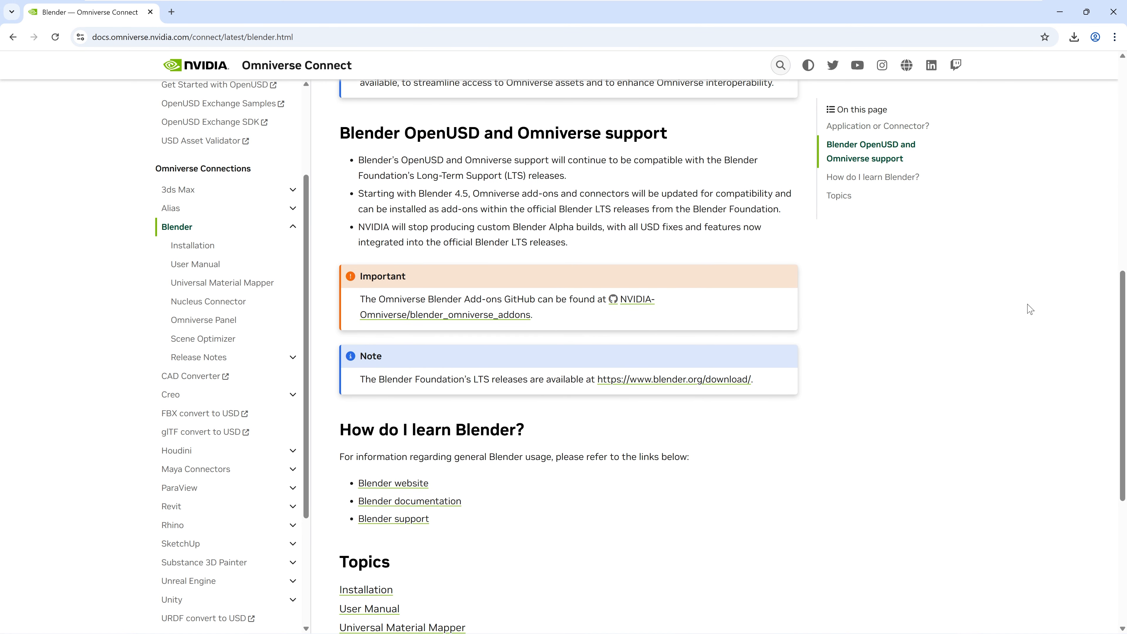
{"action": "scroll", "coordinate": [1029, 309], "scroll_direction": "down", "scroll_amount": 3}
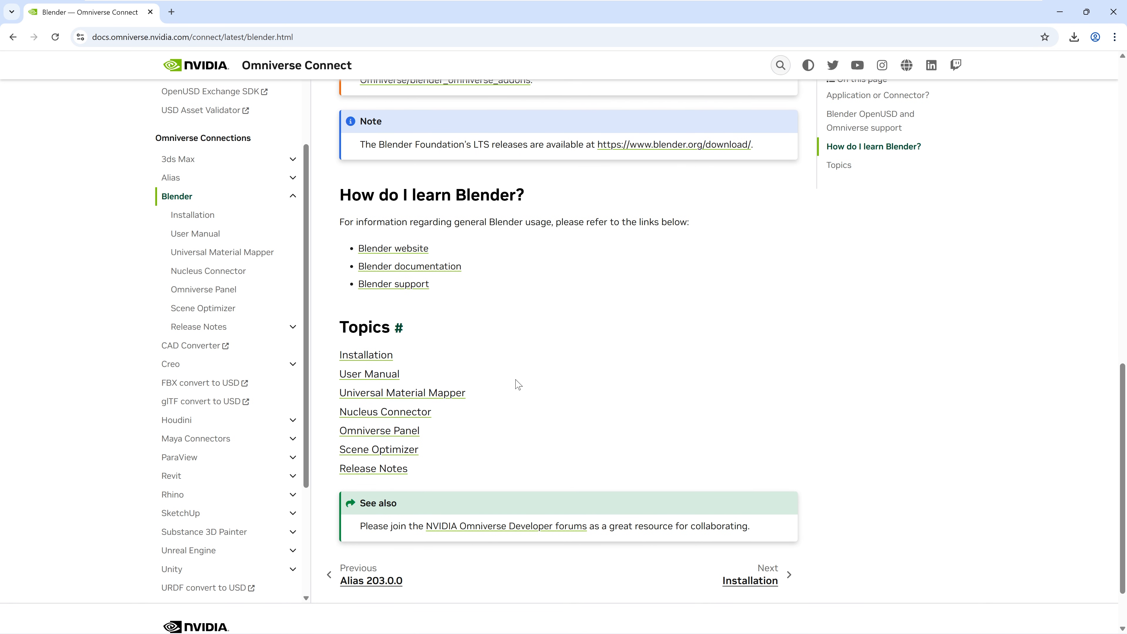
{"action": "left_click", "coordinate": [387, 362]}
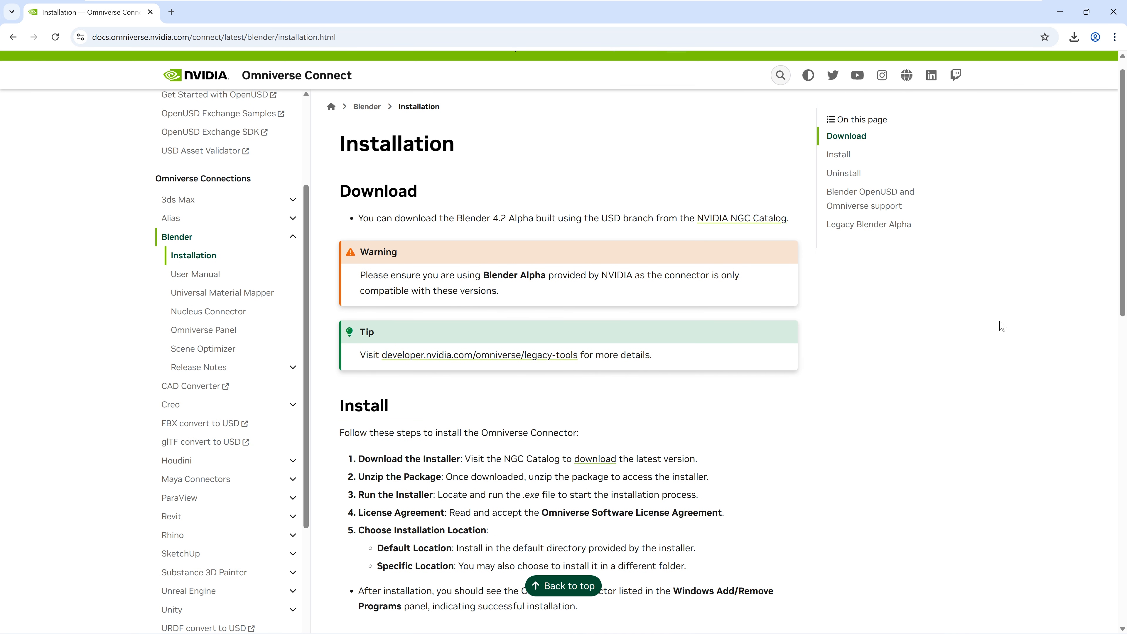
Step: Follow the installer download link in the Install section to the NGC Catalog and download the Blender Alpha USD branch package
{"action": "scroll", "coordinate": [1000, 324], "scroll_direction": "down", "scroll_amount": 5}
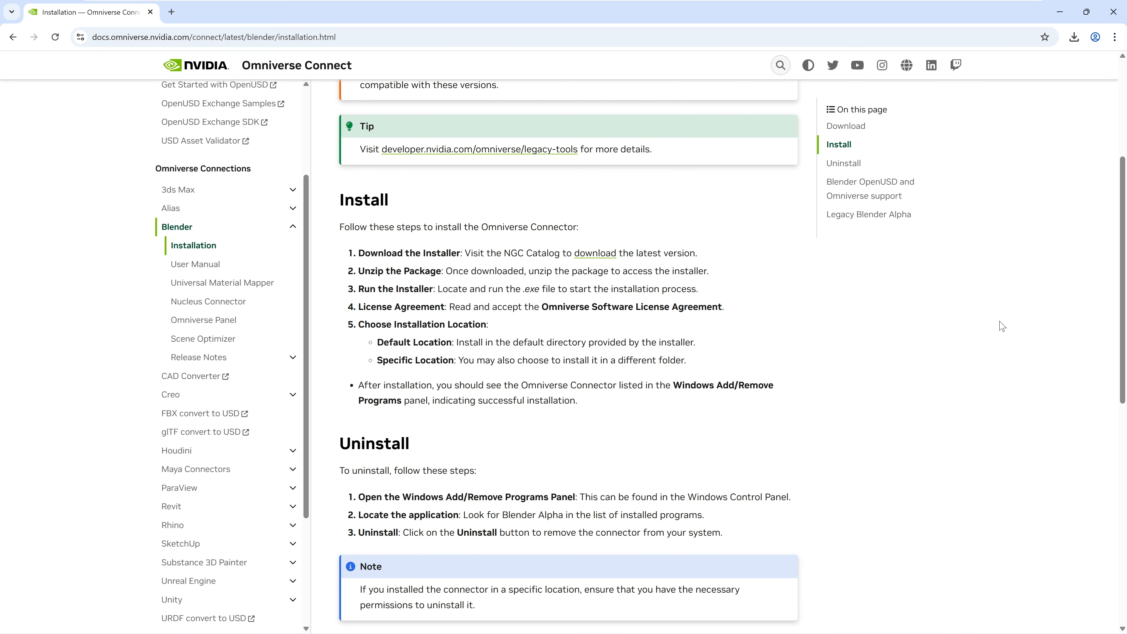
{"action": "left_click", "coordinate": [599, 248]}
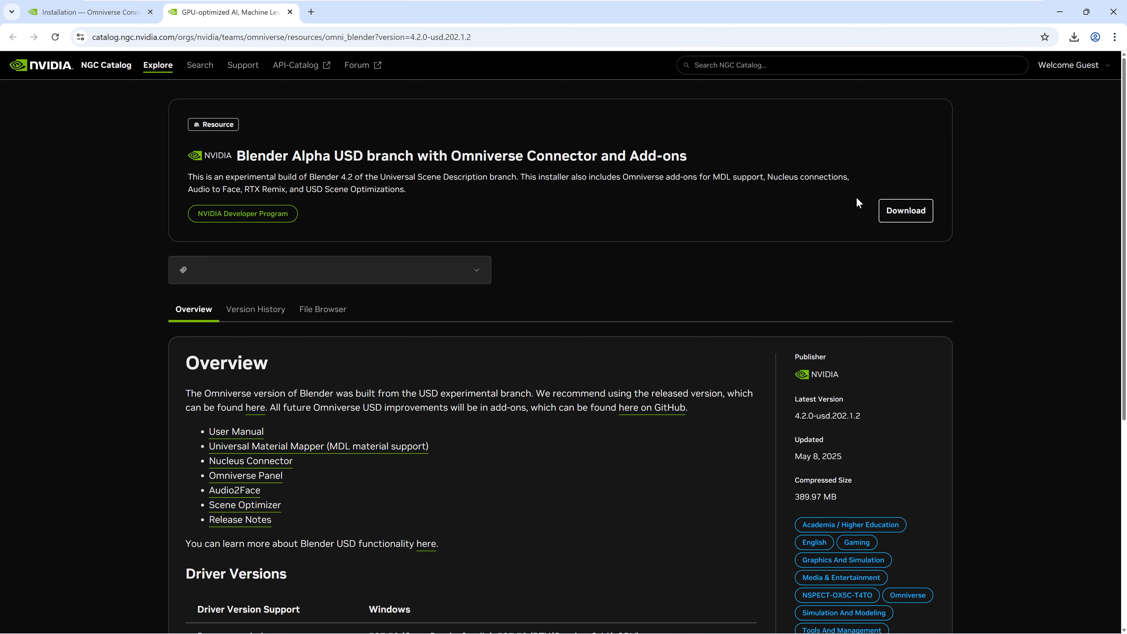
{"action": "left_click", "coordinate": [908, 215]}
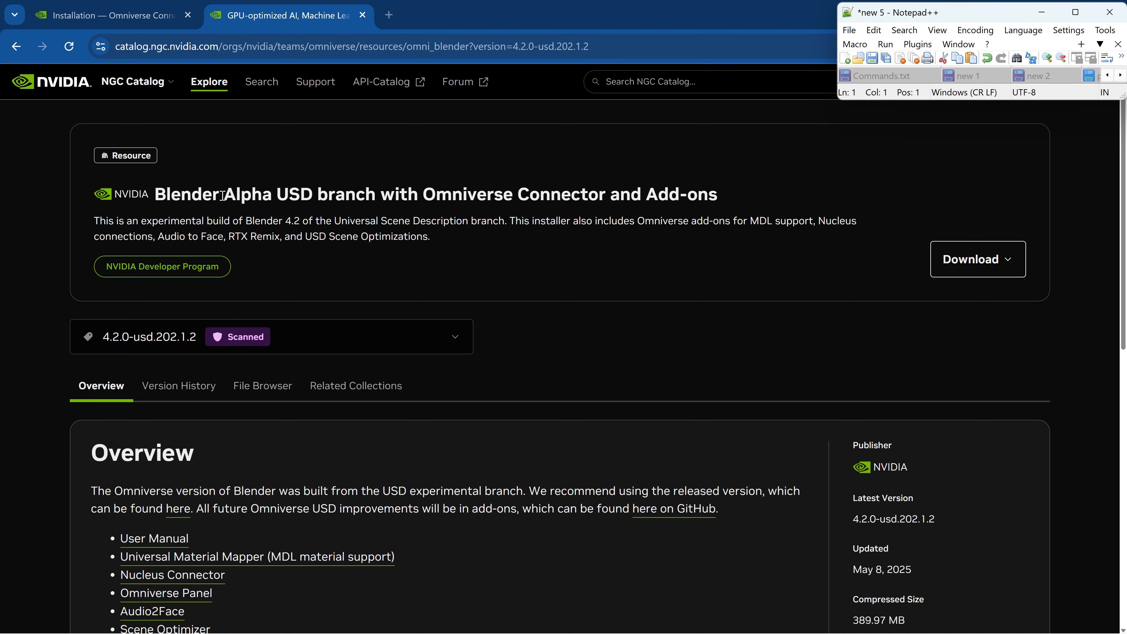
{"action": "scroll", "coordinate": [486, 271], "scroll_direction": "down", "scroll_amount": 3}
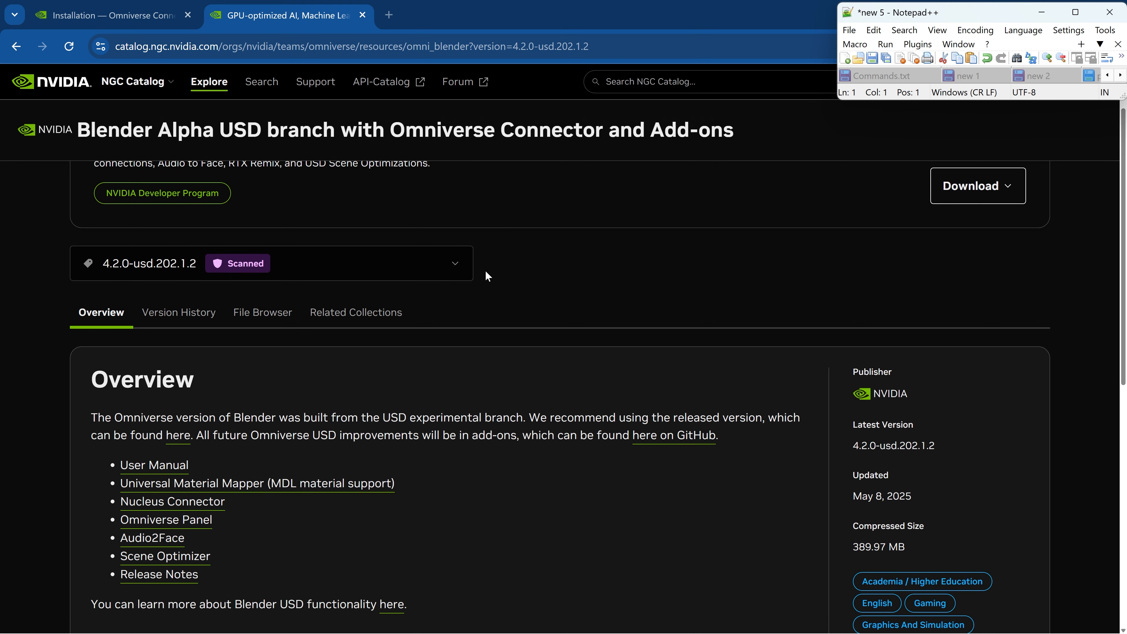
{"action": "scroll", "coordinate": [485, 272], "scroll_direction": "down", "scroll_amount": 4}
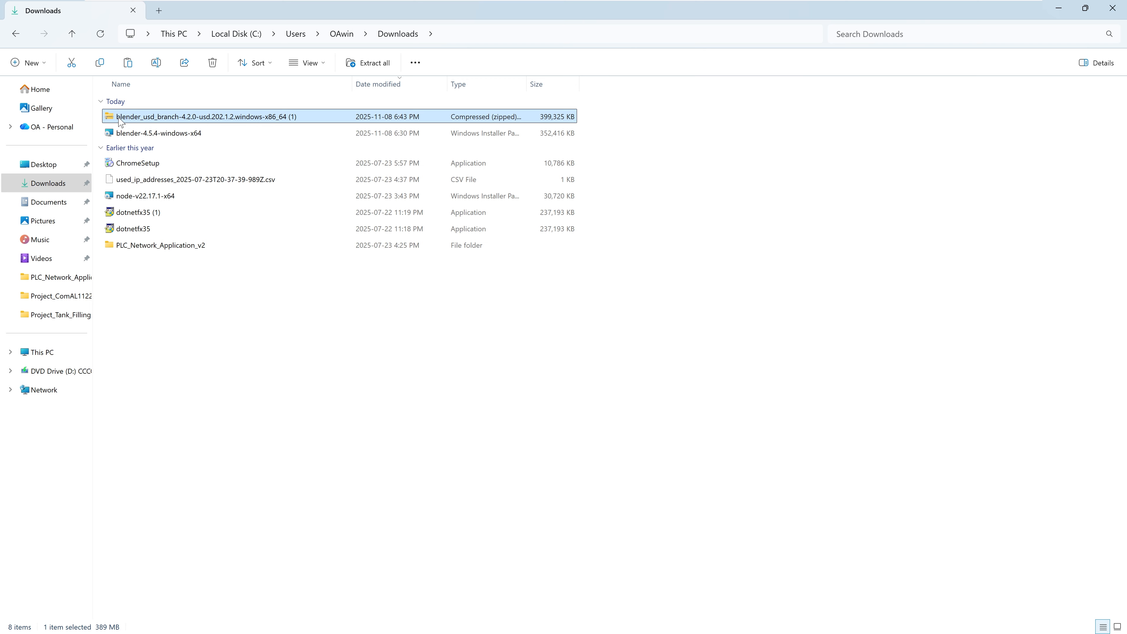
Step: In File Explorer's Downloads folder, extract the archive blender_usd_branch-4.2.0-usd.202.1.2.windows-x86_64 (1) to its default destination
{"action": "right_click", "coordinate": [119, 116]}
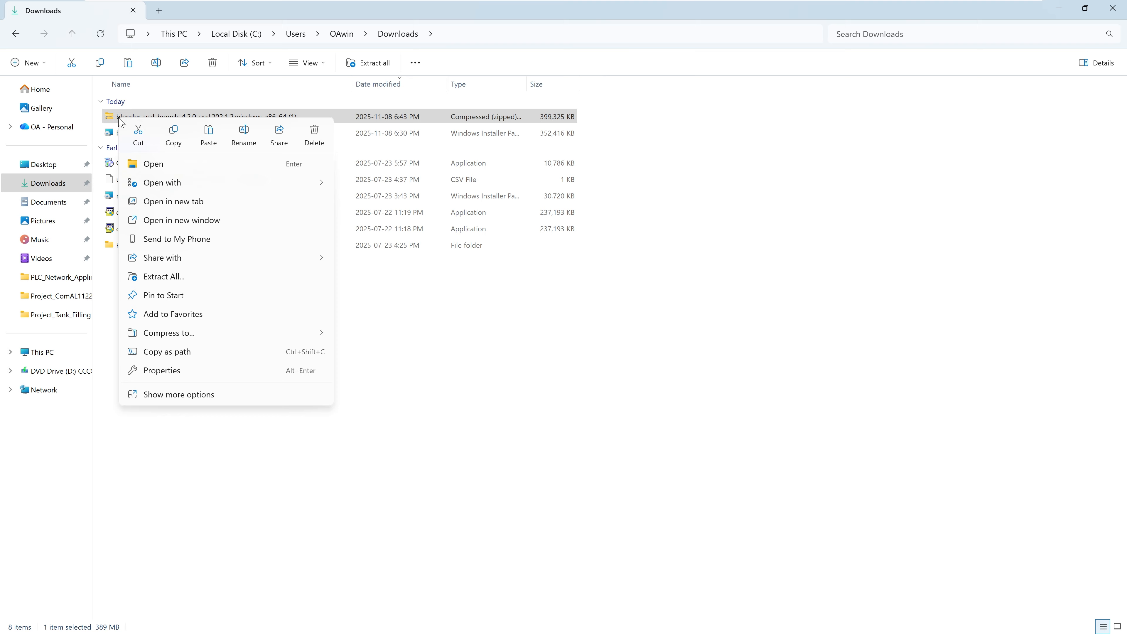
{"action": "left_click", "coordinate": [200, 277]}
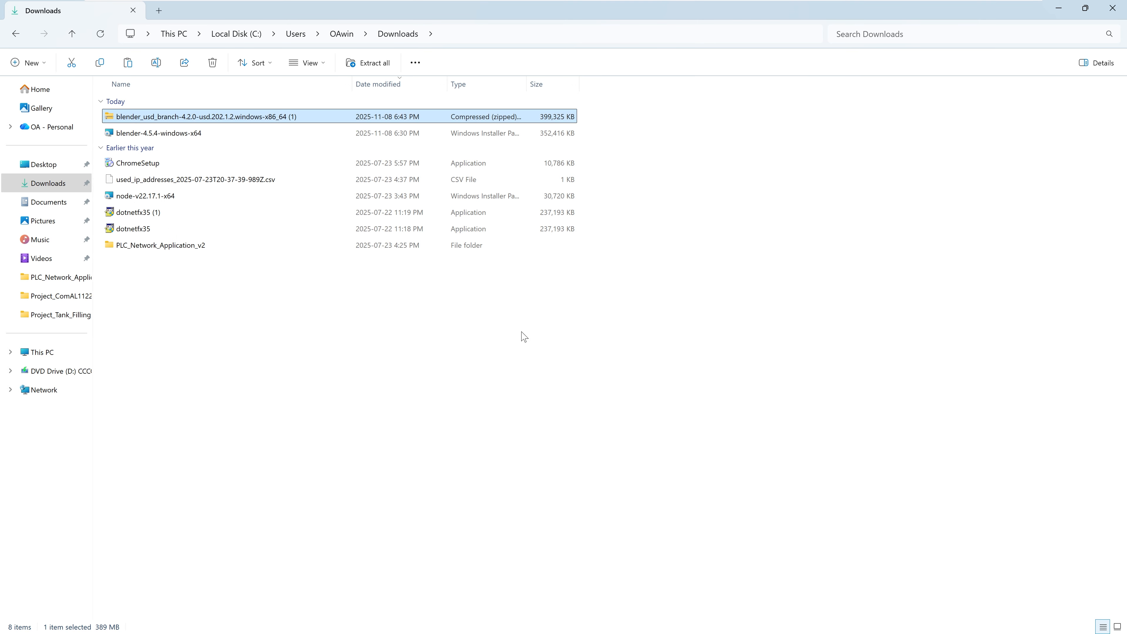
{"action": "left_click", "coordinate": [659, 442]}
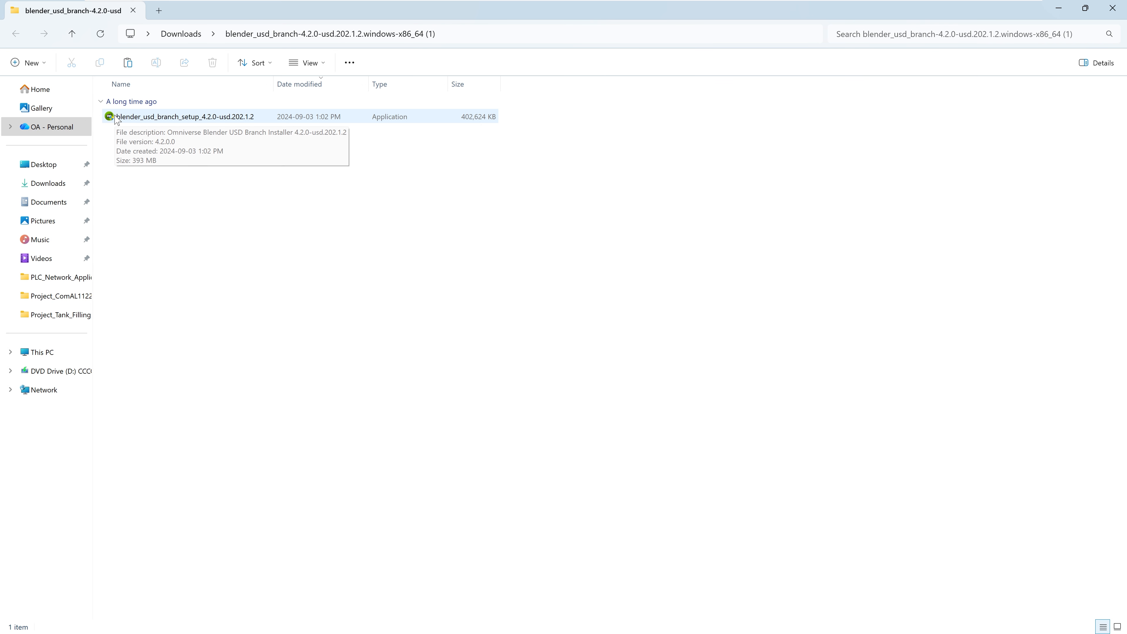
Step: Run the installer blender_usd_branch_setup_4.2.0-usd.202.1.2 from the extracted folder and allow it to make changes to the device
{"action": "scroll", "coordinate": [374, 266], "scroll_direction": "up", "scroll_amount": 5, "text": "ctrl"}
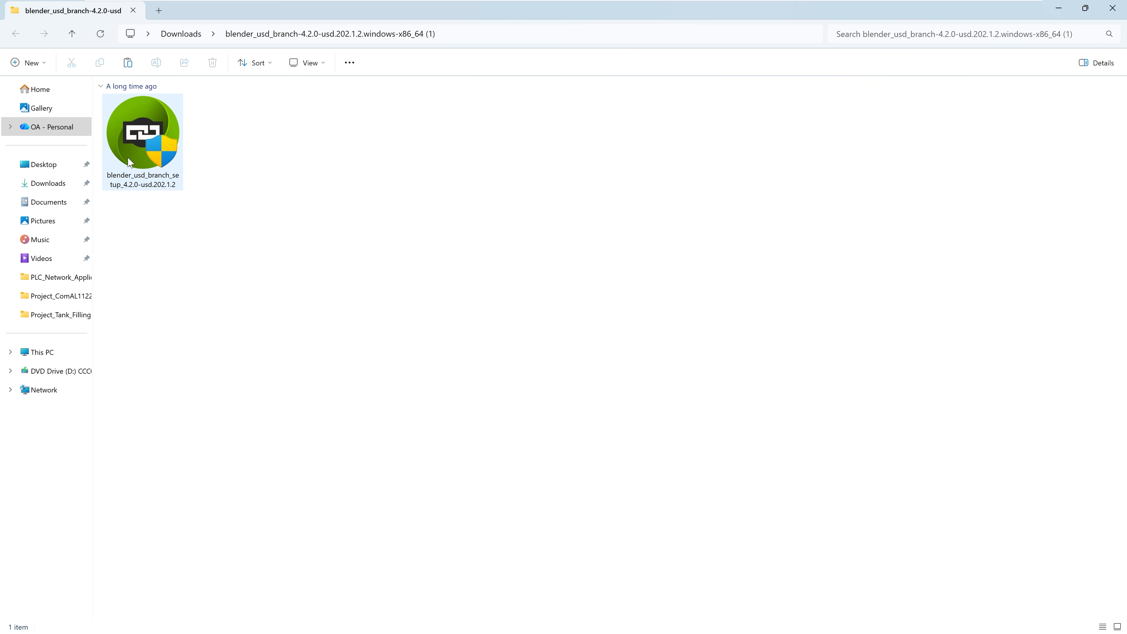
{"action": "right_click", "coordinate": [154, 129]}
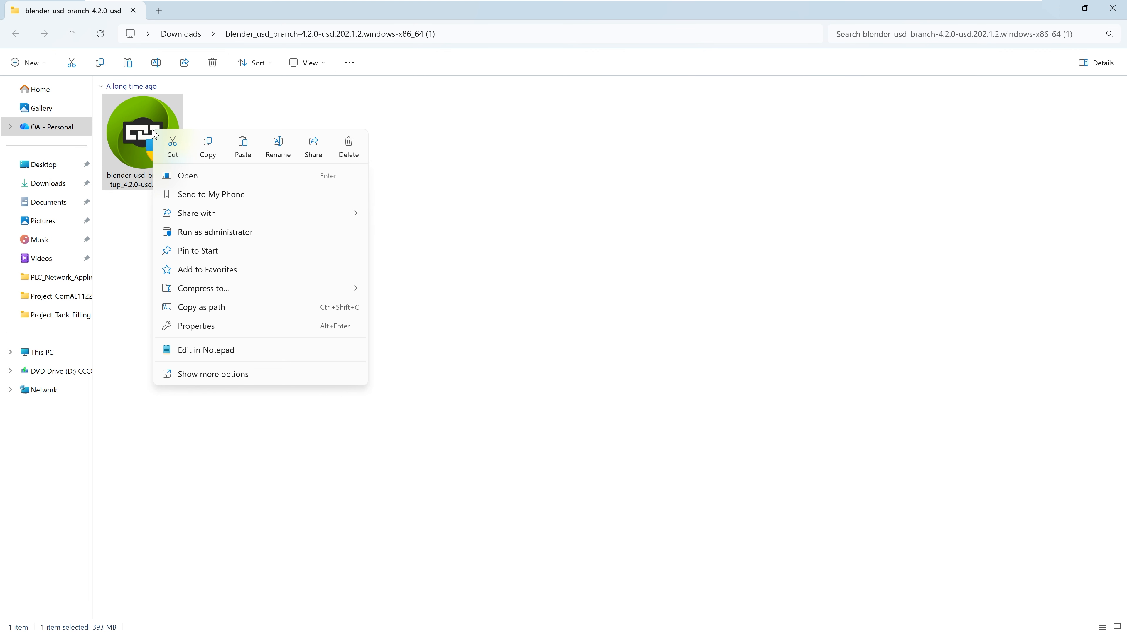
{"action": "double_click", "coordinate": [137, 118]}
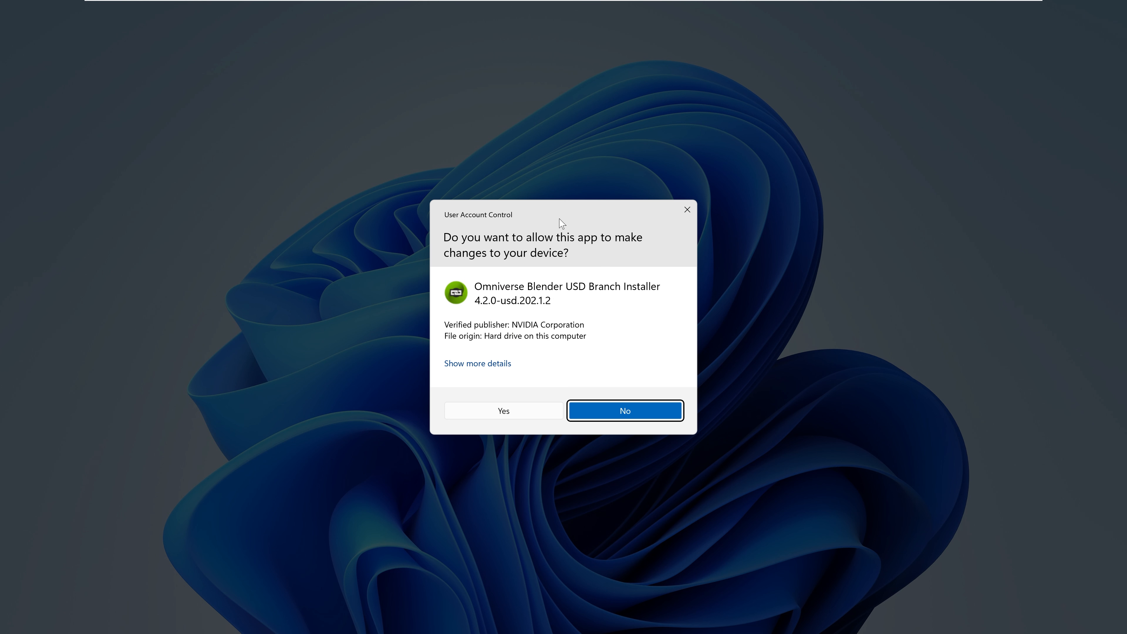
{"action": "left_click", "coordinate": [496, 414]}
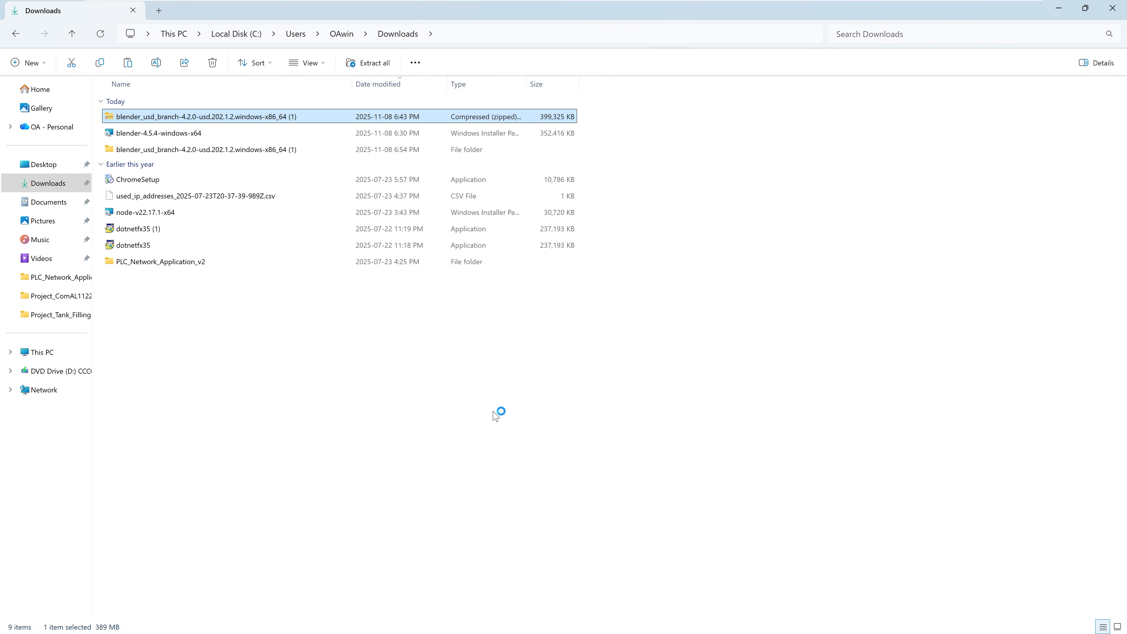
Step: Go through the Omniverse Blender USD Branch setup, accept the license agreement and finish the installation
{"action": "left_click", "coordinate": [623, 418]}
{"action": "left_click", "coordinate": [629, 418]}
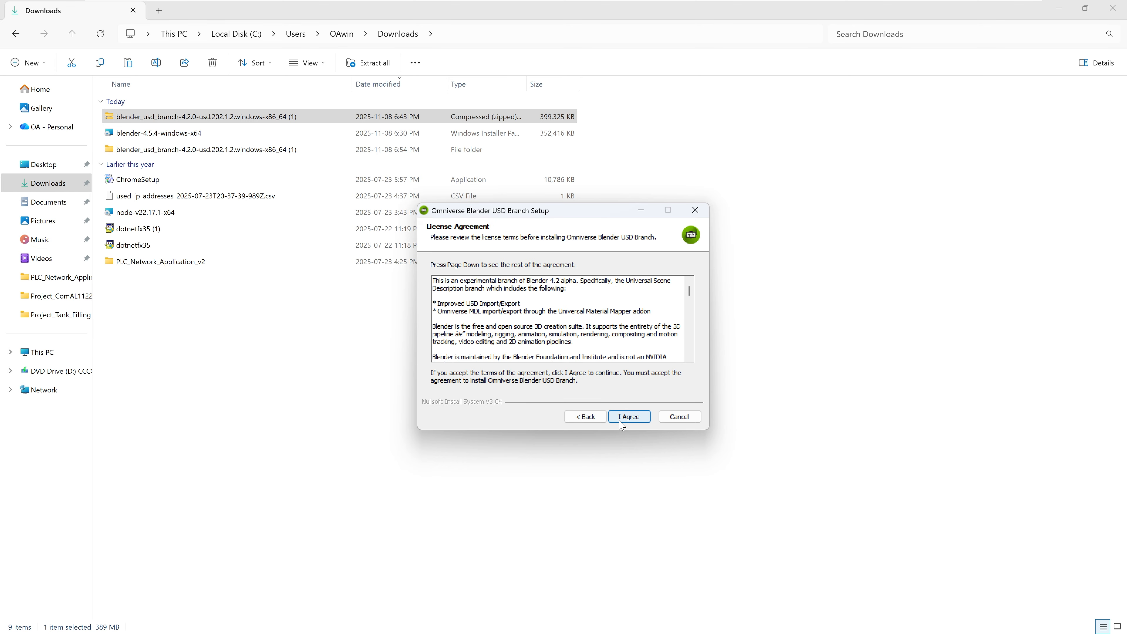
{"action": "left_click", "coordinate": [623, 422]}
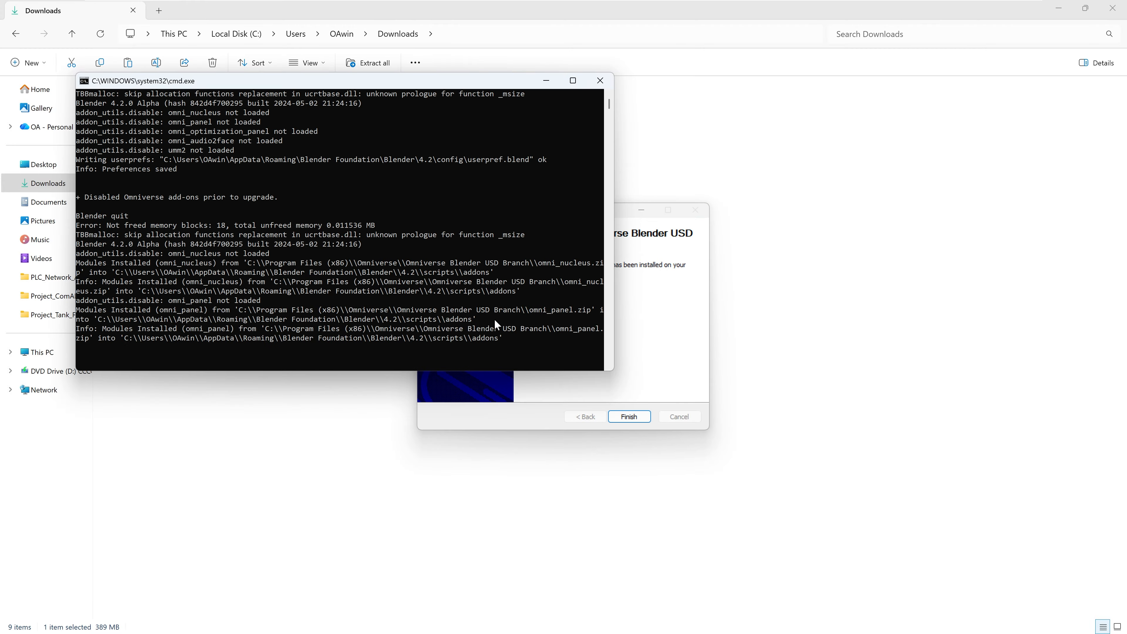
{"action": "left_click", "coordinate": [629, 416]}
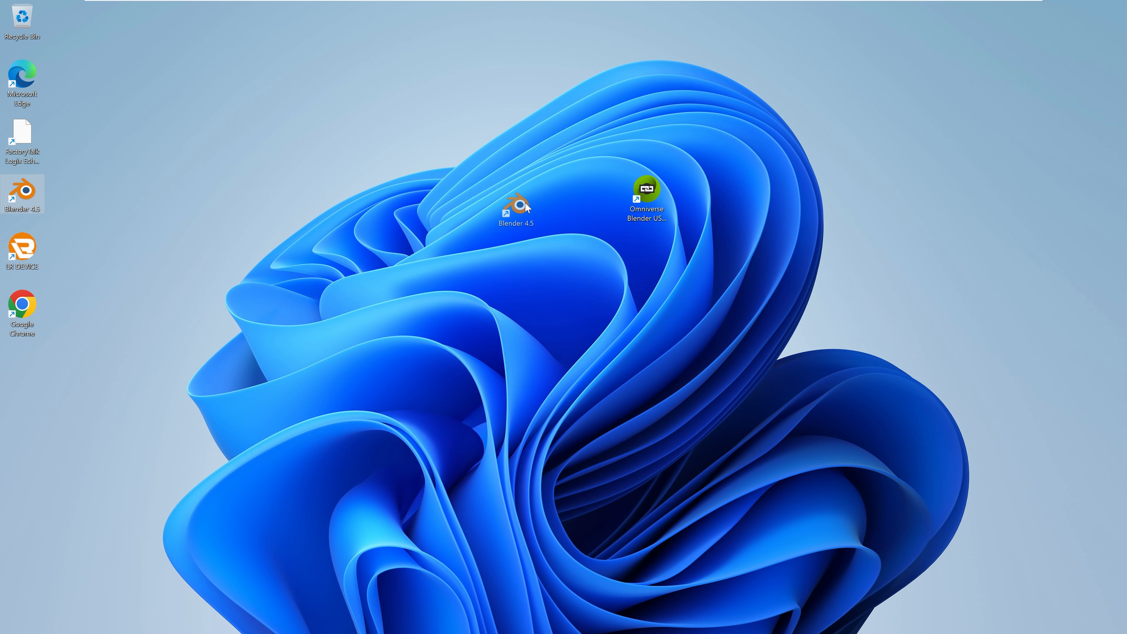
Step: Move the Blender 4.5 and Omniverse Blender shortcuts closer together on the desktop
{"action": "left_click_drag", "start_coordinate": [526, 207], "coordinate": [566, 198]}
{"action": "left_click_drag", "start_coordinate": [635, 184], "coordinate": [590, 191]}
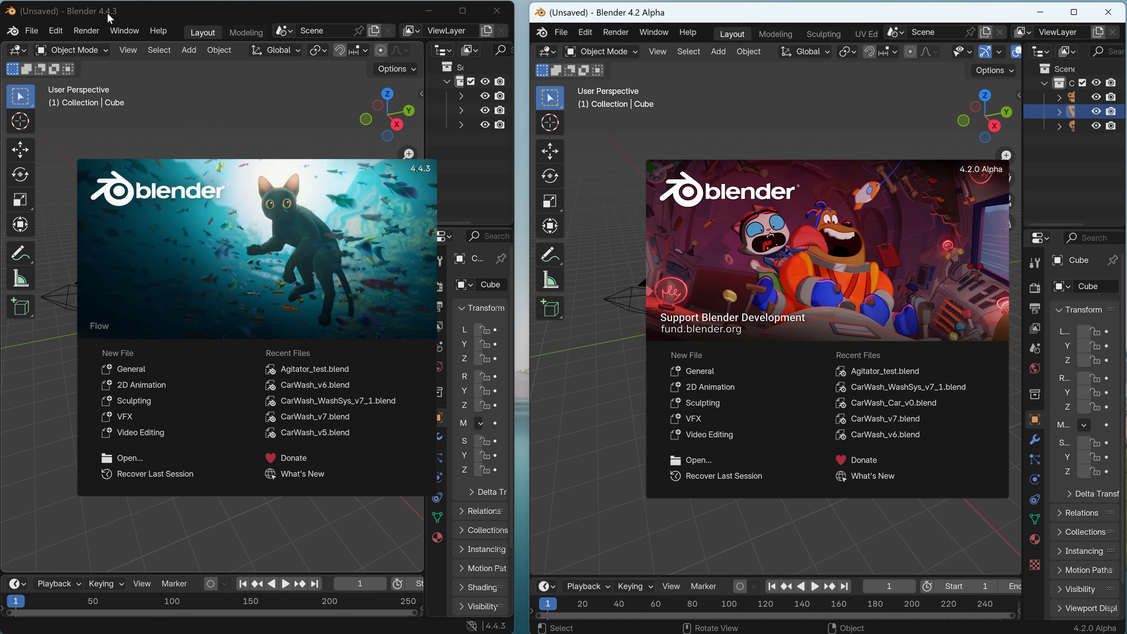
Step: Dismiss the splash screens in Blender 4.4.3 and Blender 4.2 Alpha and show the viewport sidebar in both windows
{"action": "left_click", "coordinate": [176, 87]}
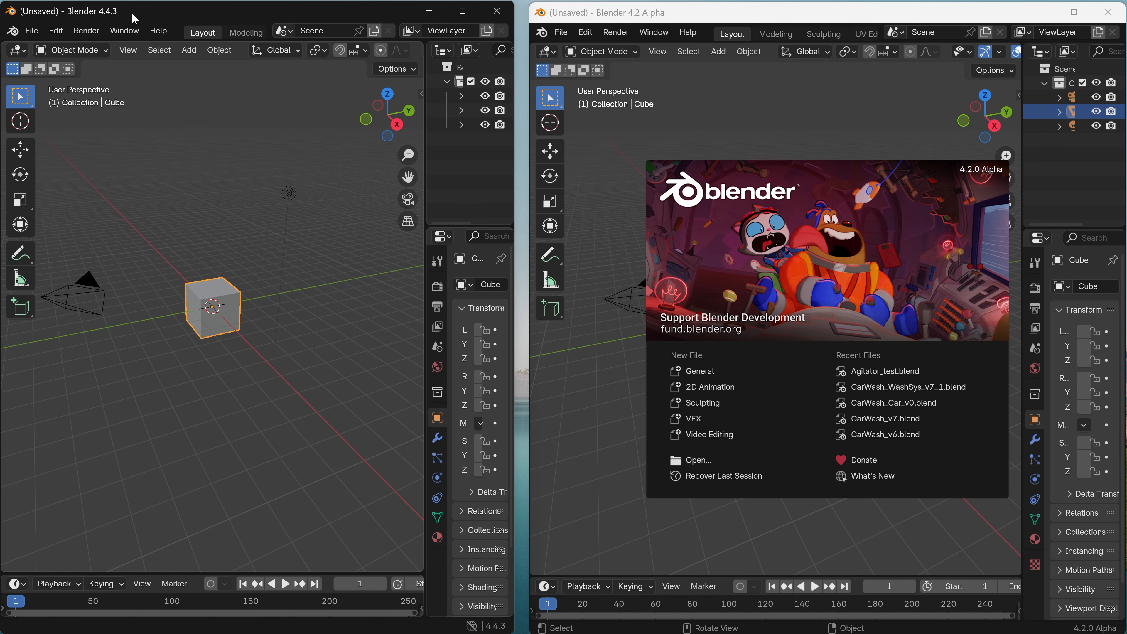
{"action": "left_click", "coordinate": [843, 122]}
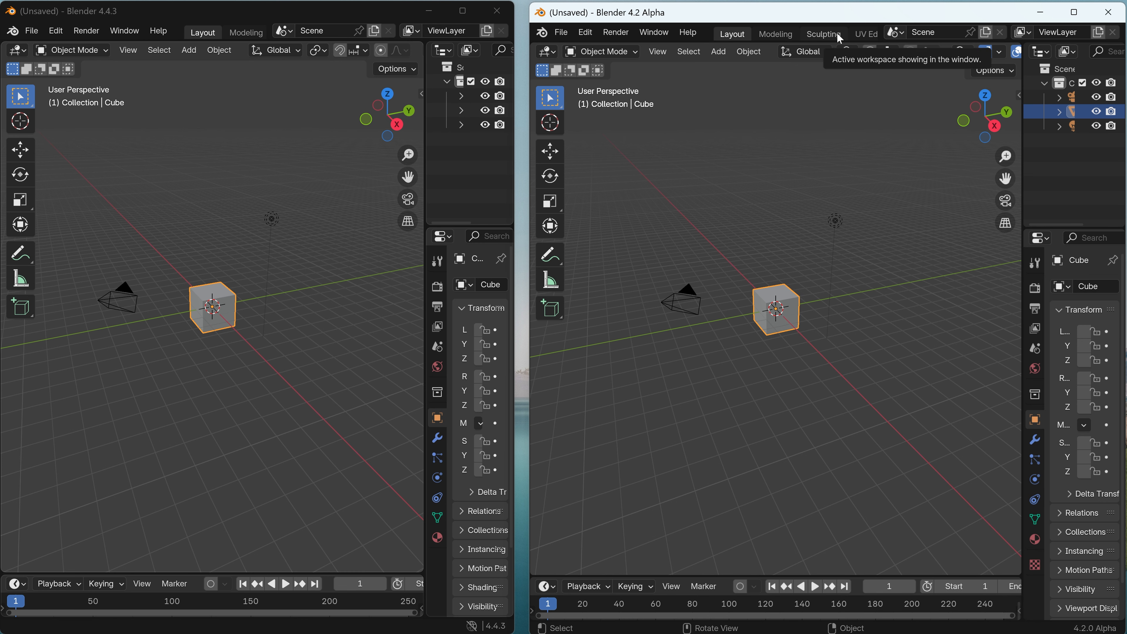
{"action": "left_click", "coordinate": [422, 94]}
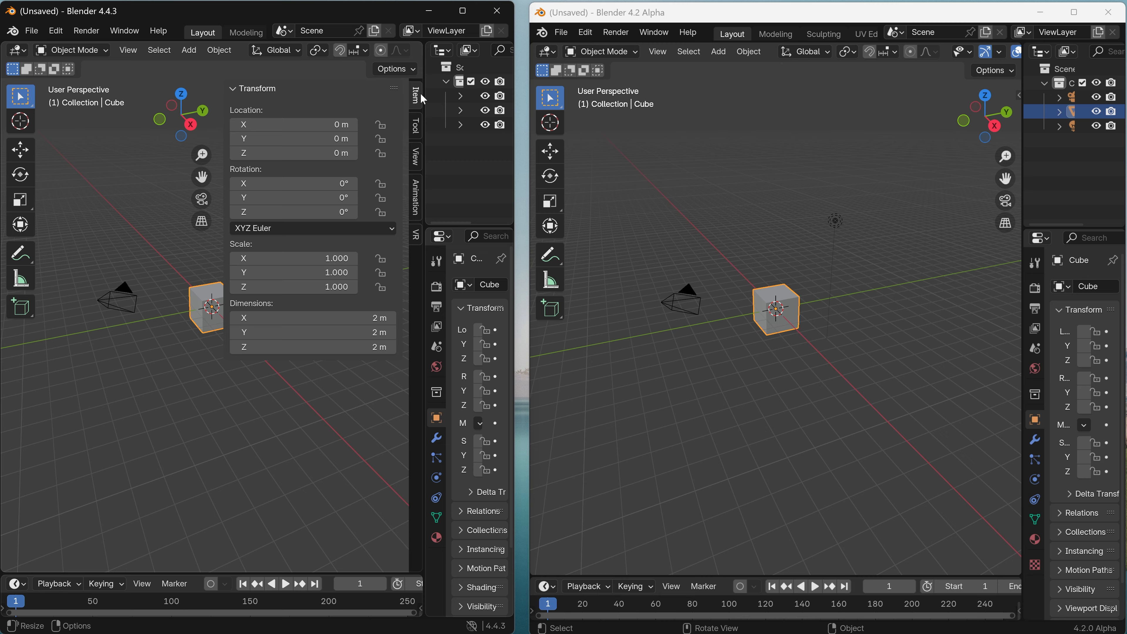
{"action": "left_click", "coordinate": [1019, 94]}
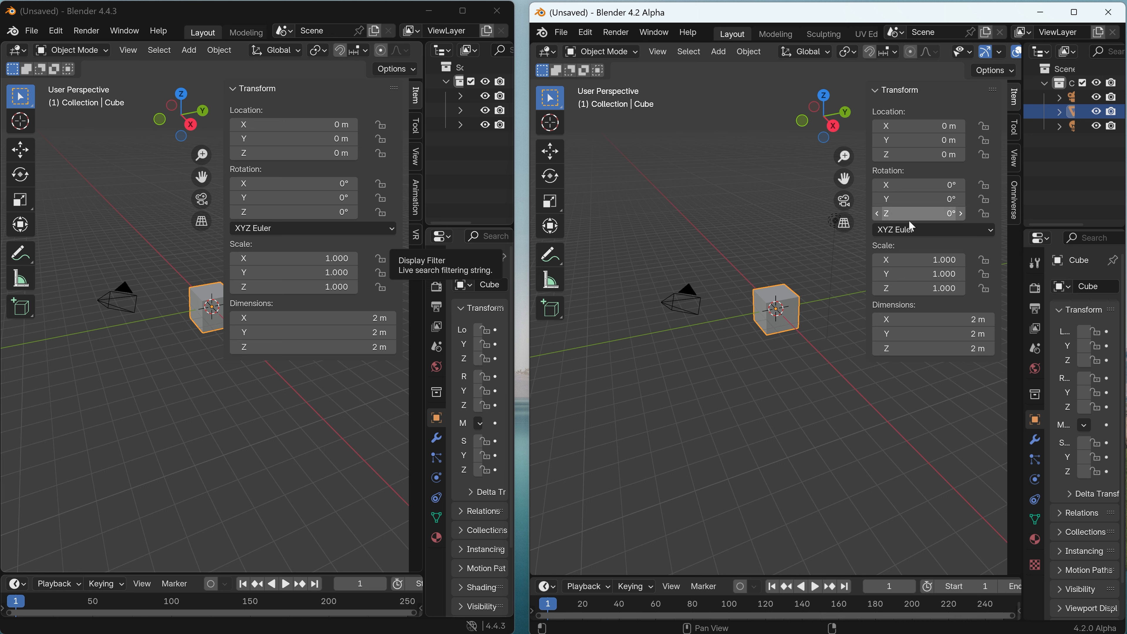
Step: Compare the Animation sidebar tools in Blender 4.4.3 with the Omniverse tools in 4.2 Alpha, including NVIDIA Omniverse and Material Baking
{"action": "left_click", "coordinate": [416, 197]}
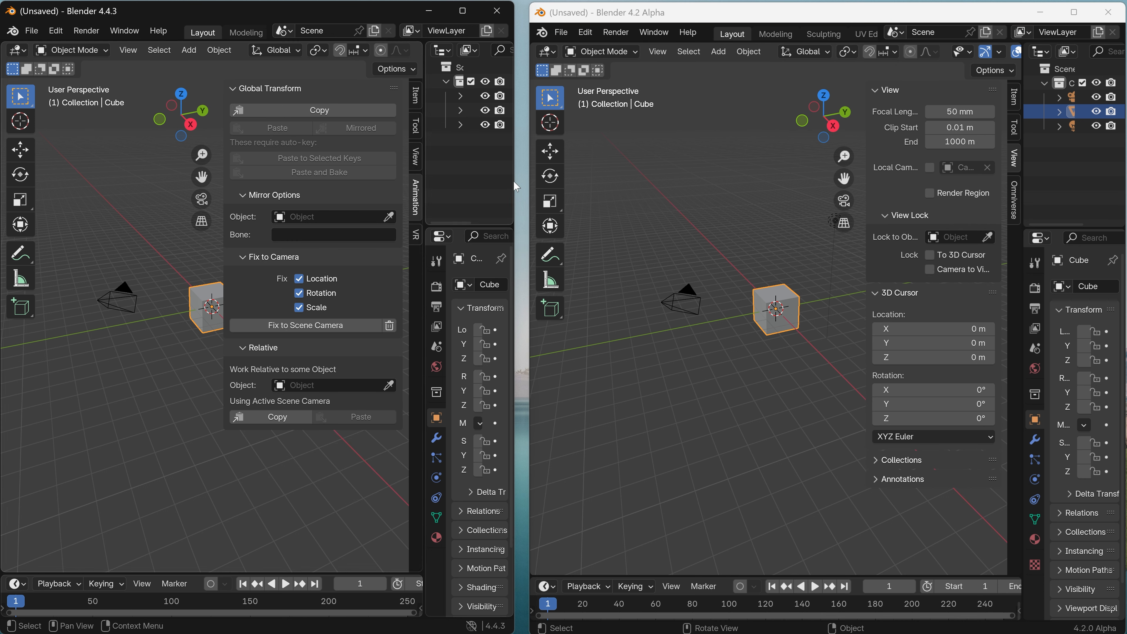
{"action": "left_click", "coordinate": [1015, 209]}
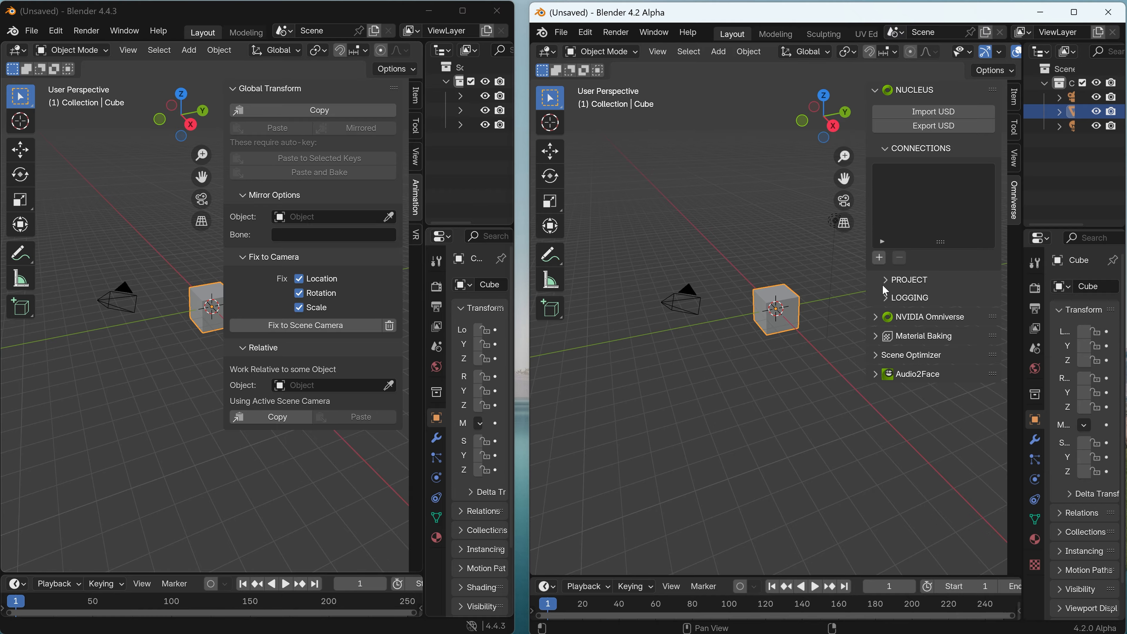
{"action": "left_click", "coordinate": [876, 318]}
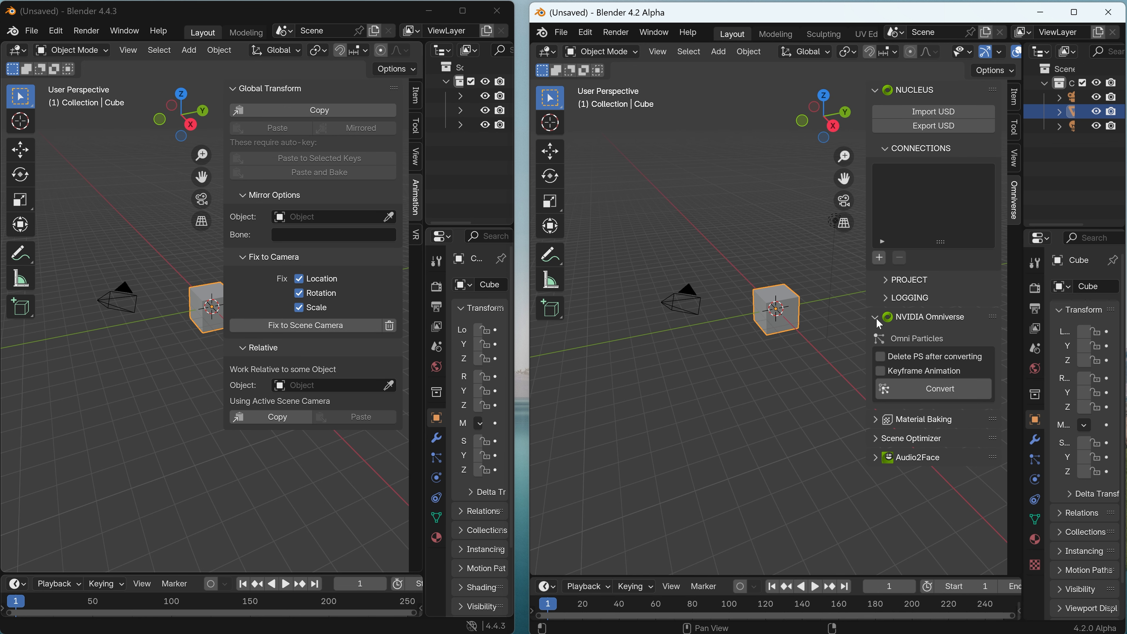
{"action": "left_click", "coordinate": [874, 418]}
{"action": "scroll", "coordinate": [894, 430], "scroll_direction": "down", "scroll_amount": 2}
{"action": "scroll", "coordinate": [895, 432], "scroll_direction": "down", "scroll_amount": 2}
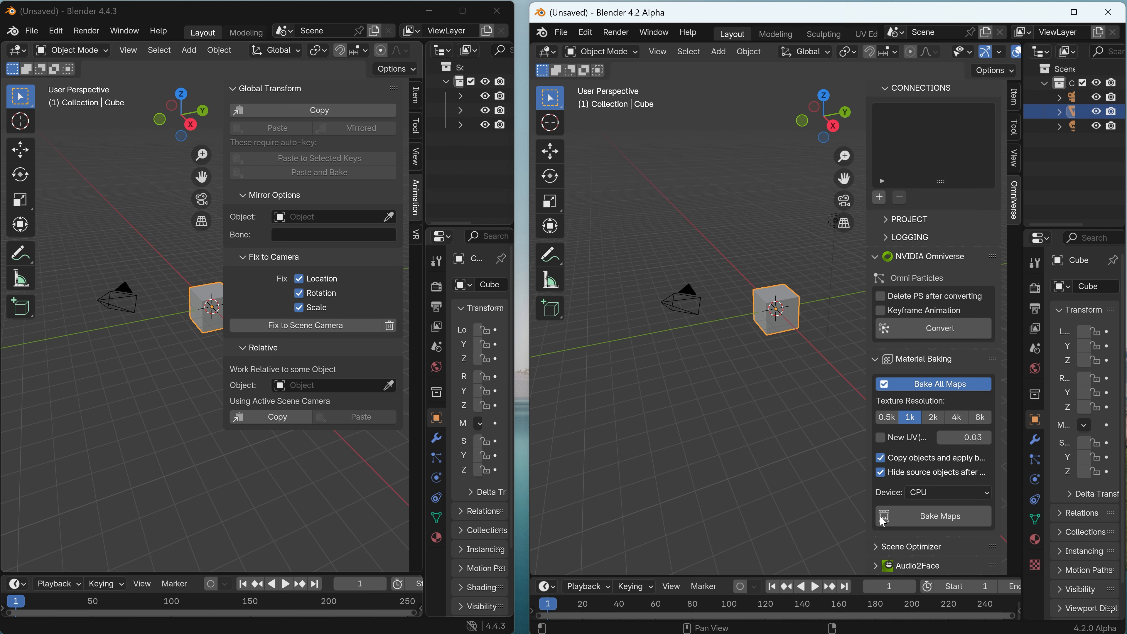
Step: Collapse the Material Baking section, and briefly look into the Scene Optimizer and Audio2Face sections
{"action": "left_click", "coordinate": [875, 359]}
{"action": "left_click", "coordinate": [874, 438]}
{"action": "left_click", "coordinate": [874, 439]}
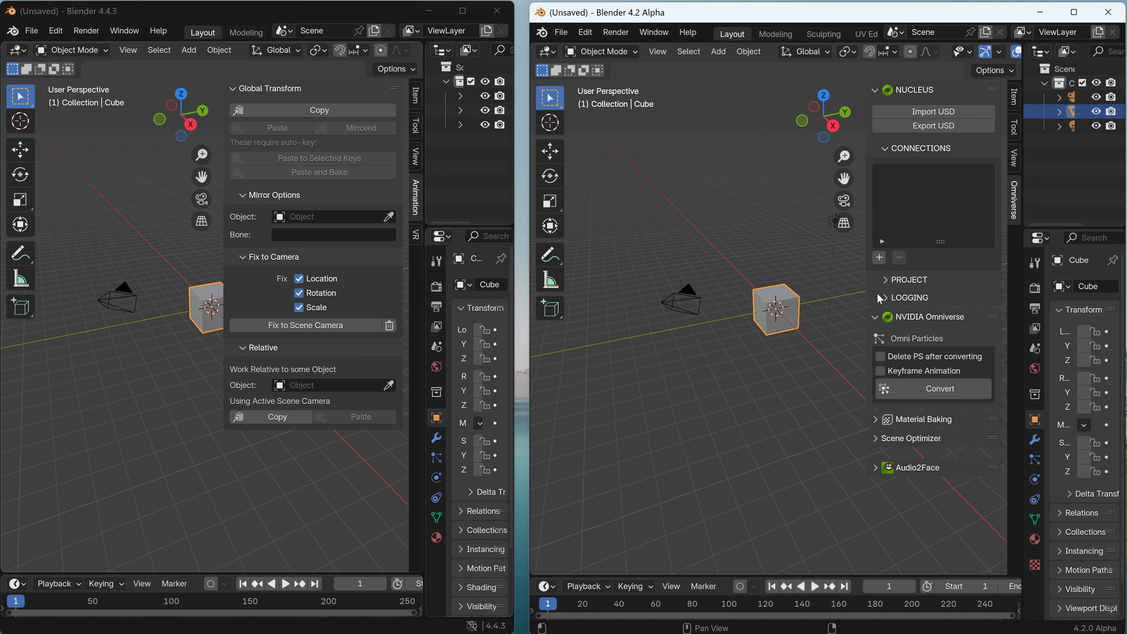
{"action": "left_click", "coordinate": [882, 466]}
{"action": "left_click", "coordinate": [882, 466]}
Step: Switch the Blender 4.2 Alpha sidebar back to the Item properties, collapse Transform and maximize the window
{"action": "left_click", "coordinate": [1016, 99]}
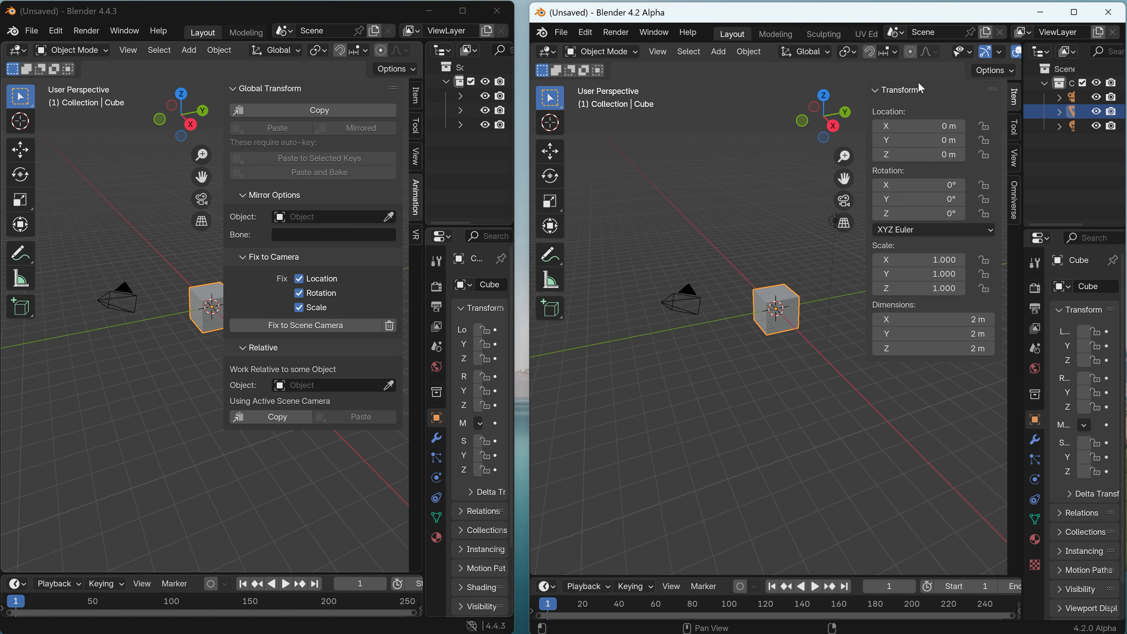
{"action": "left_click", "coordinate": [875, 91]}
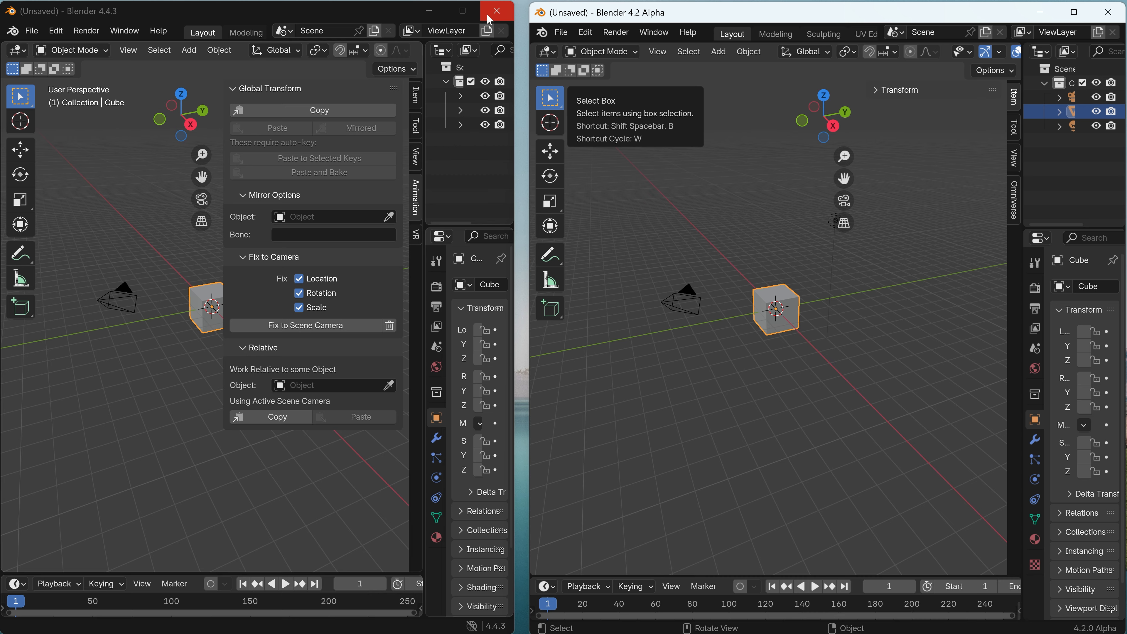
{"action": "left_click", "coordinate": [1074, 12]}
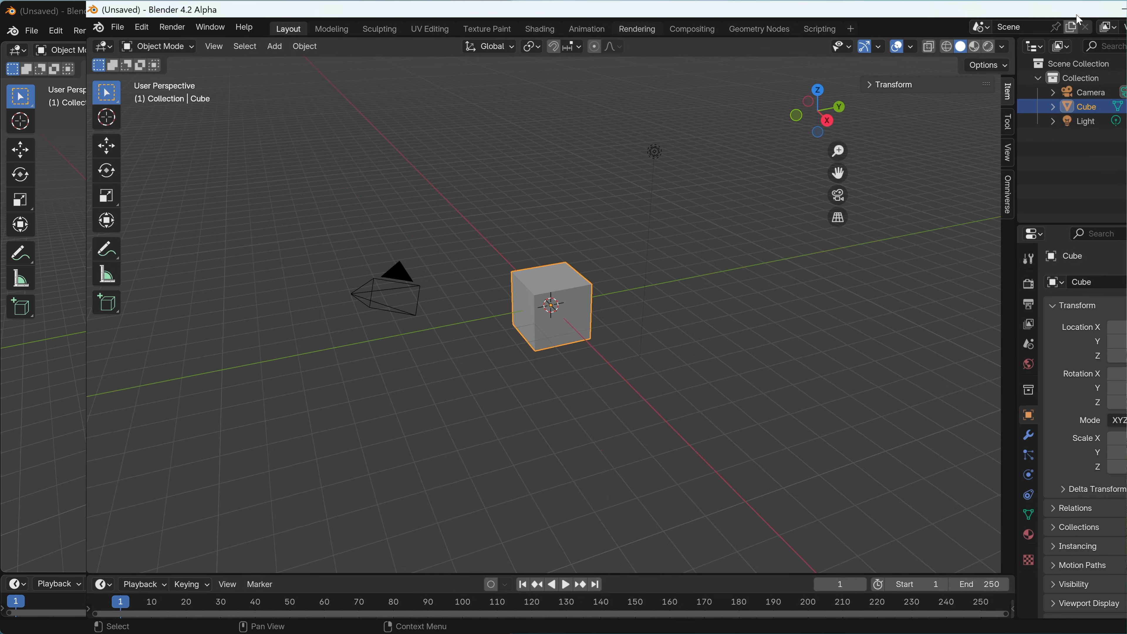
Step: Delete the default cube and add a cylinder mesh in its place
{"action": "left_click", "coordinate": [492, 286]}
{"action": "key", "text": "Delete"}
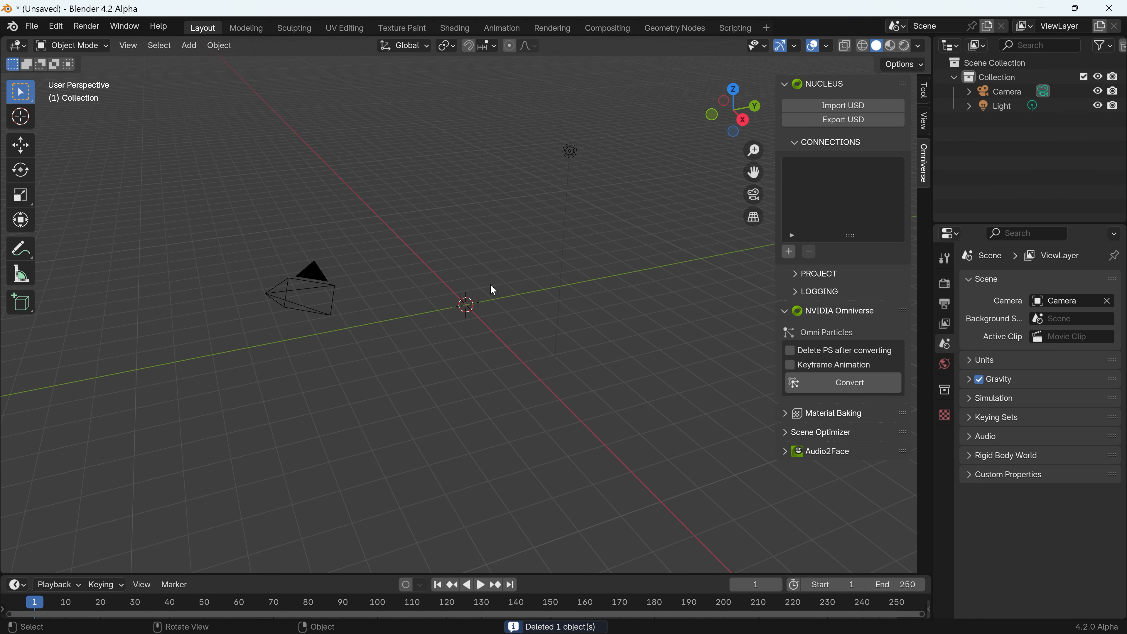
{"action": "key", "text": "shift+a"}
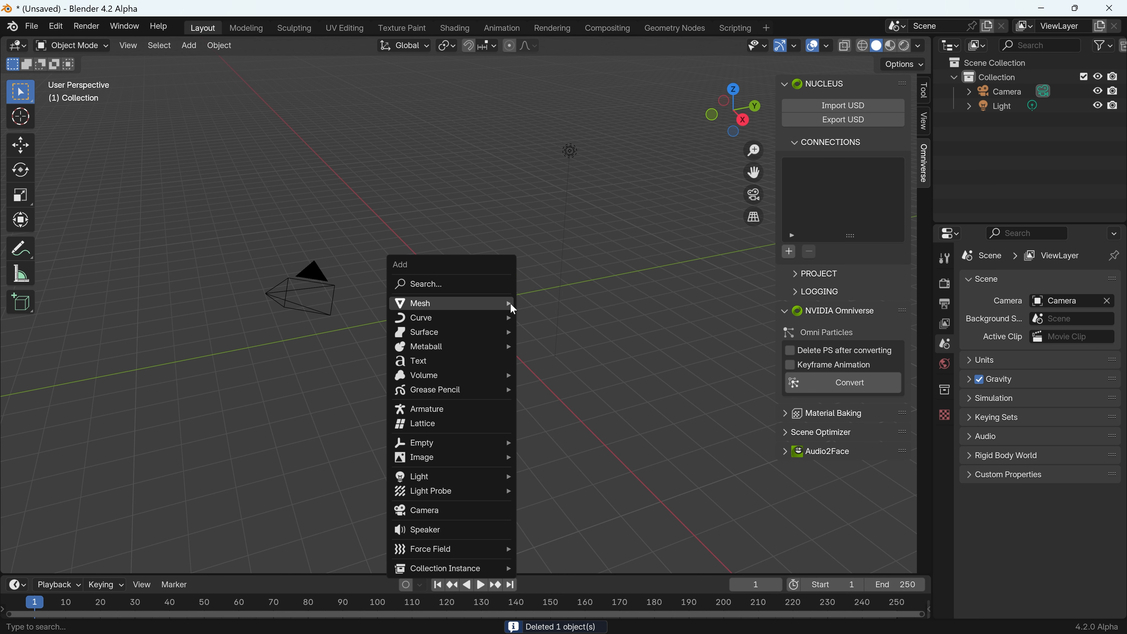
{"action": "mouse_move", "coordinate": [515, 305]}
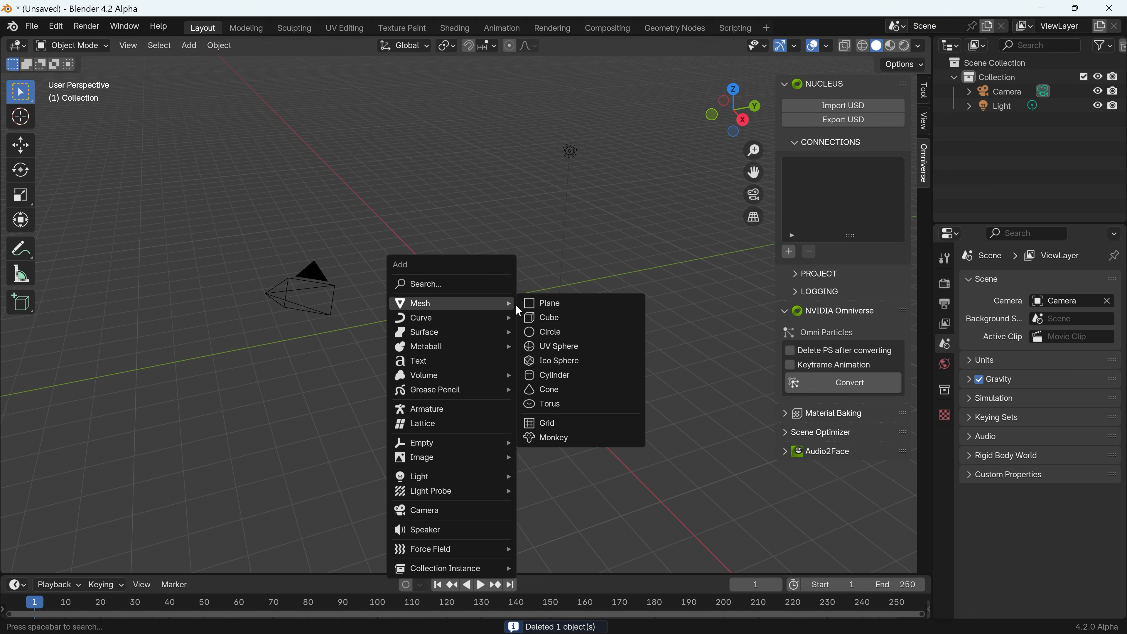
{"action": "left_click", "coordinate": [553, 374]}
{"action": "scroll", "coordinate": [485, 293], "scroll_direction": "up", "scroll_amount": 4}
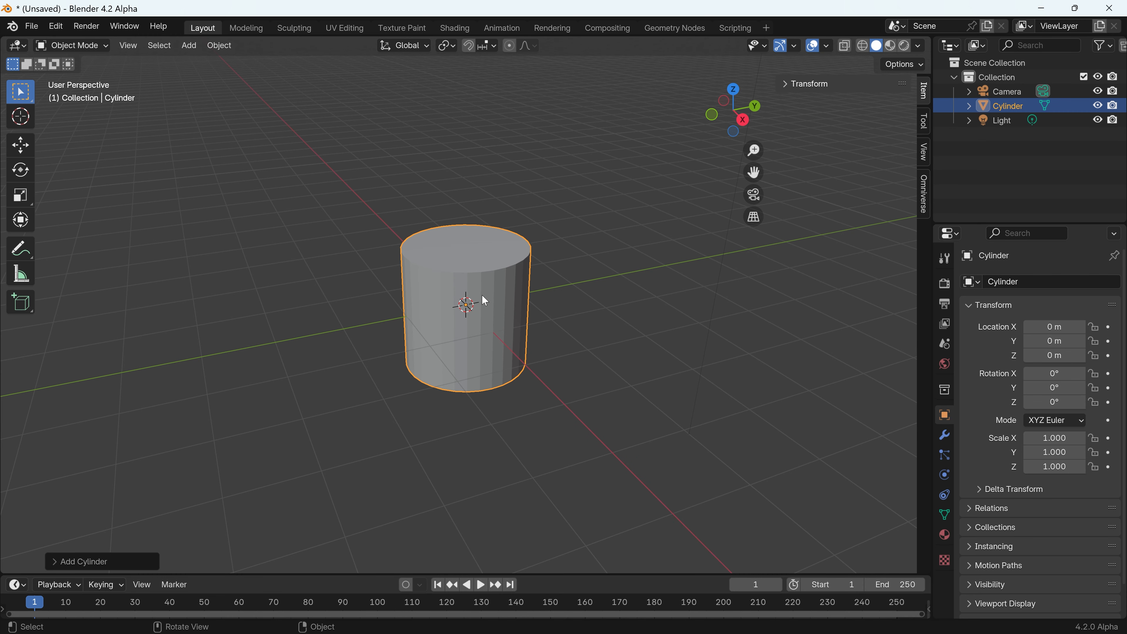
Step: In face selection of Edit Mode, extrude the cylinder's top face slightly upward and scale it down to about 0.16
{"action": "key", "text": "Tab"}
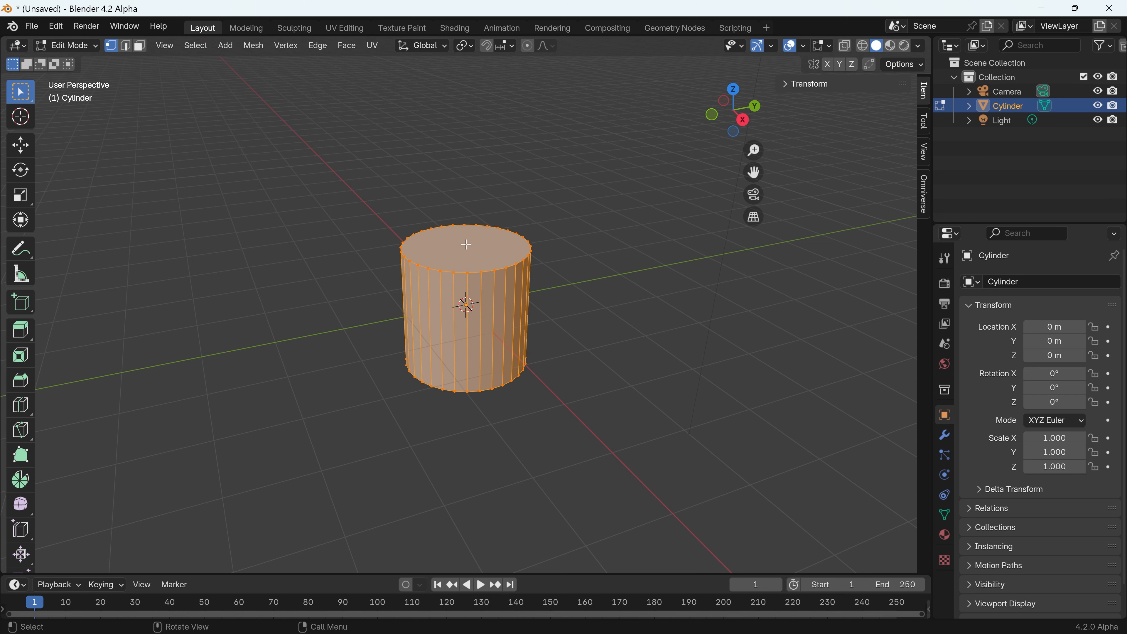
{"action": "left_click", "coordinate": [139, 45]}
{"action": "key", "text": "alt+a"}
{"action": "scroll", "coordinate": [452, 325], "scroll_direction": "up", "scroll_amount": 3}
{"action": "key", "text": "e"}
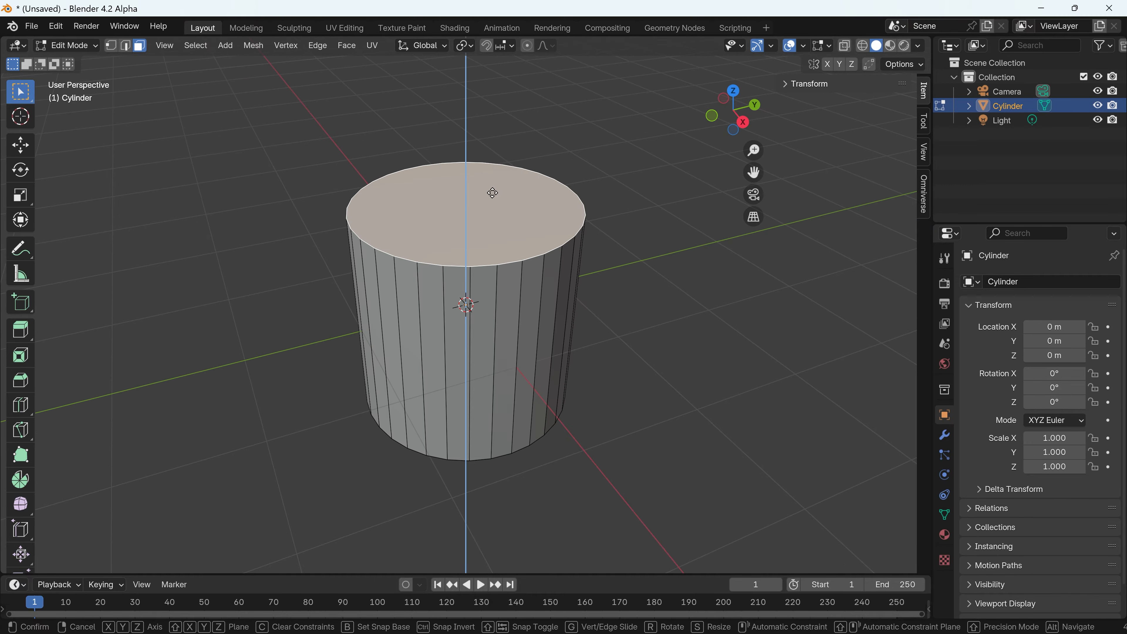
{"action": "left_click", "coordinate": [490, 172]}
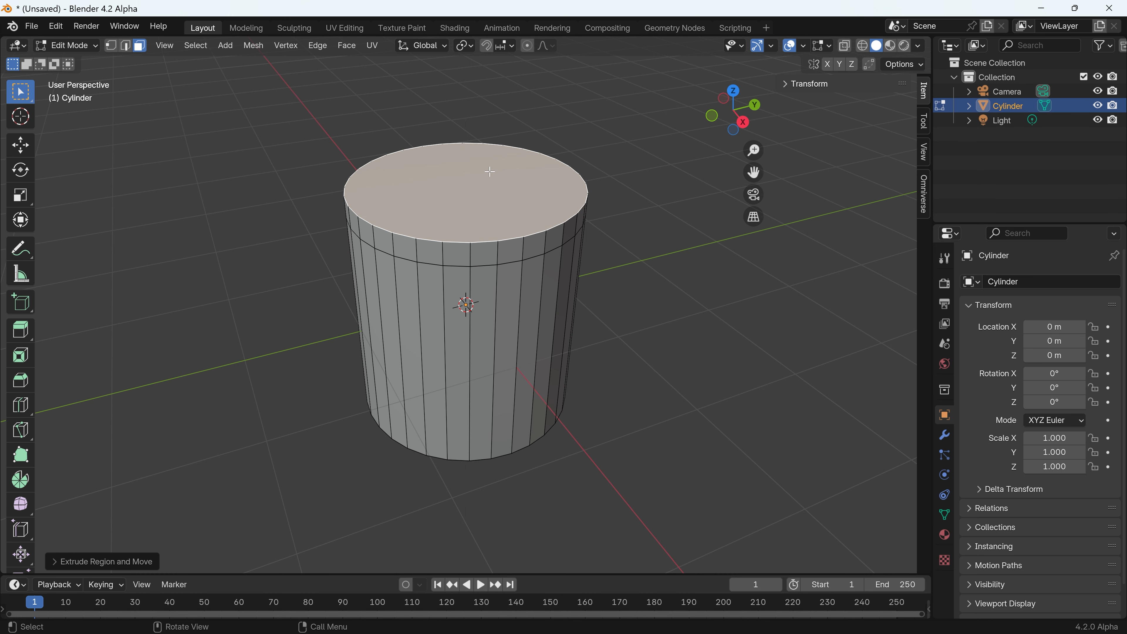
{"action": "key", "text": "s"}
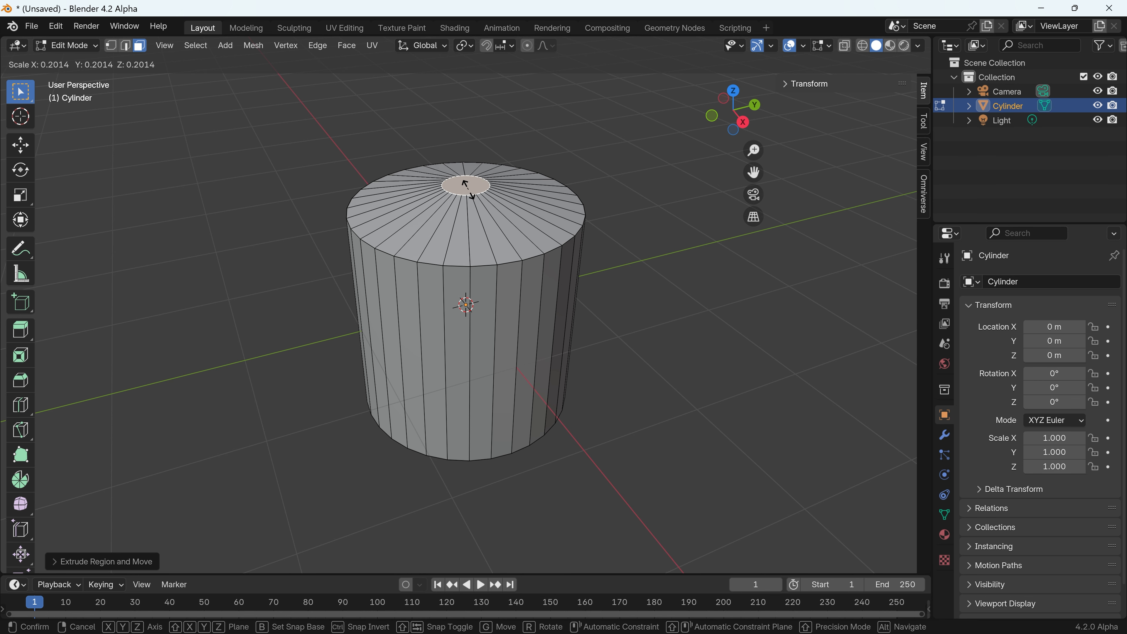
{"action": "left_click", "coordinate": [468, 186]}
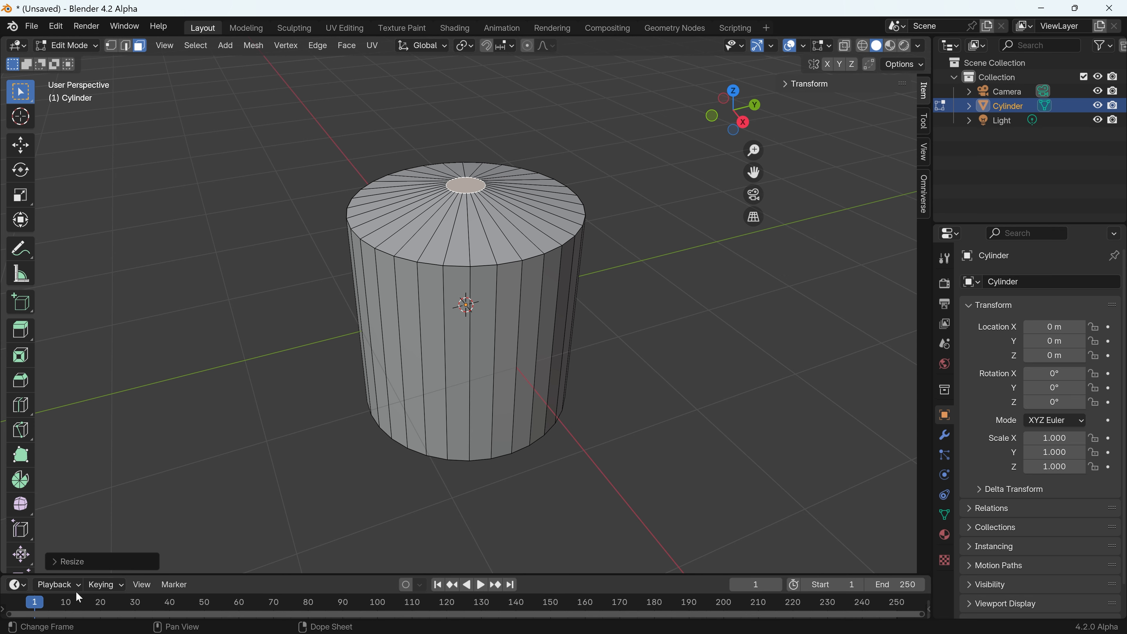
Step: Set the top face's Resize scale to 0 in X, Y and Z so it collapses to a point
{"action": "left_click", "coordinate": [63, 564]}
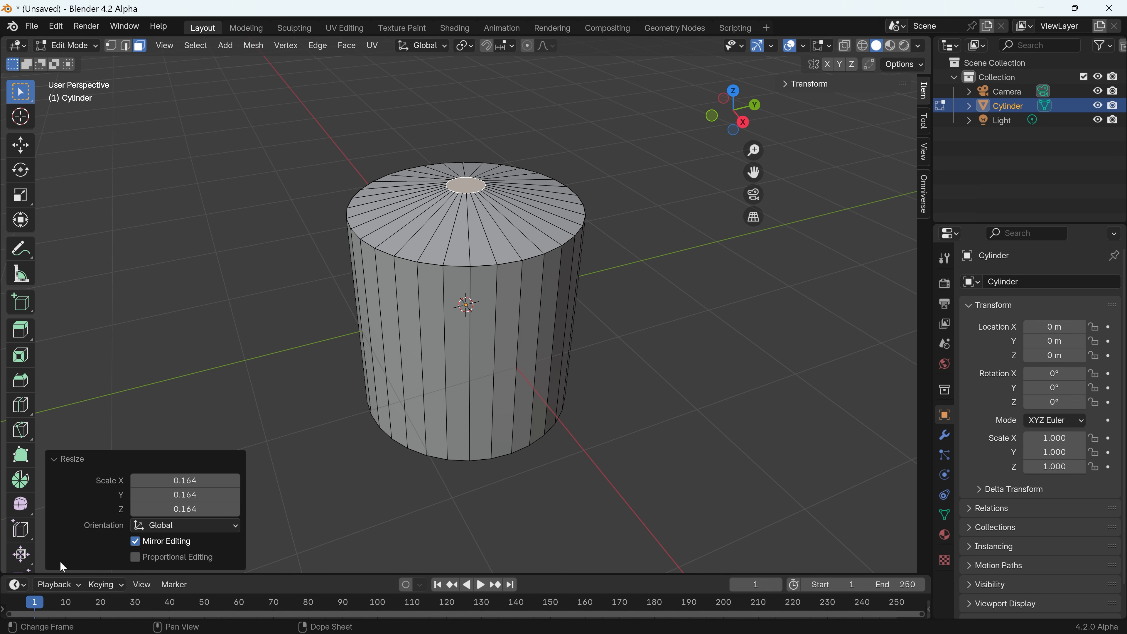
{"action": "left_click", "coordinate": [196, 476]}
{"action": "type", "text": "0"}
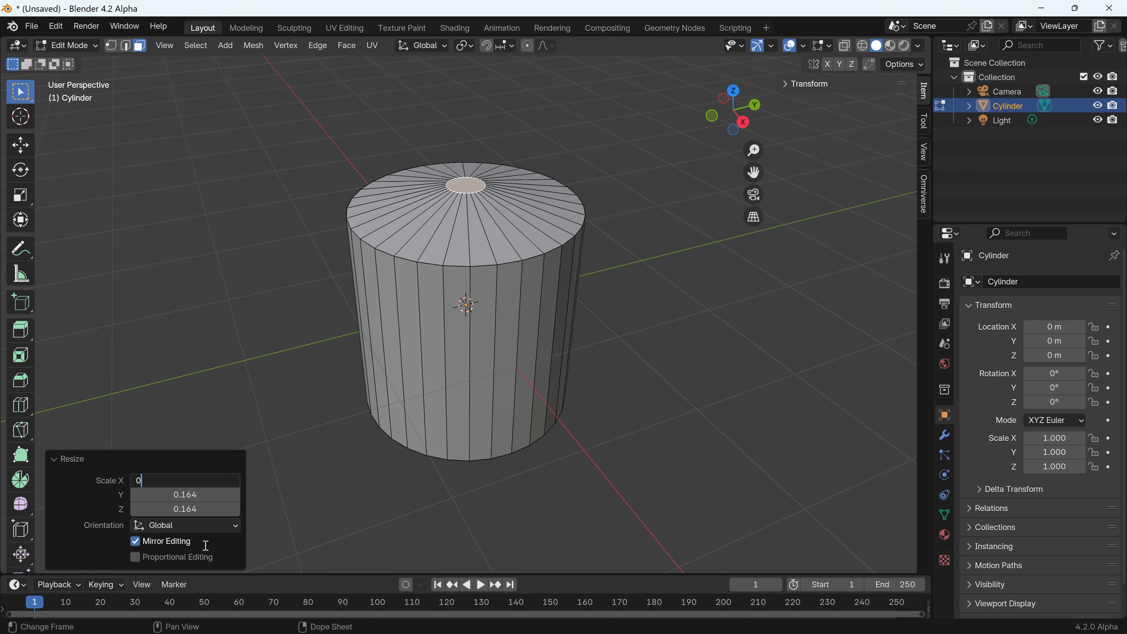
{"action": "key", "text": "Return"}
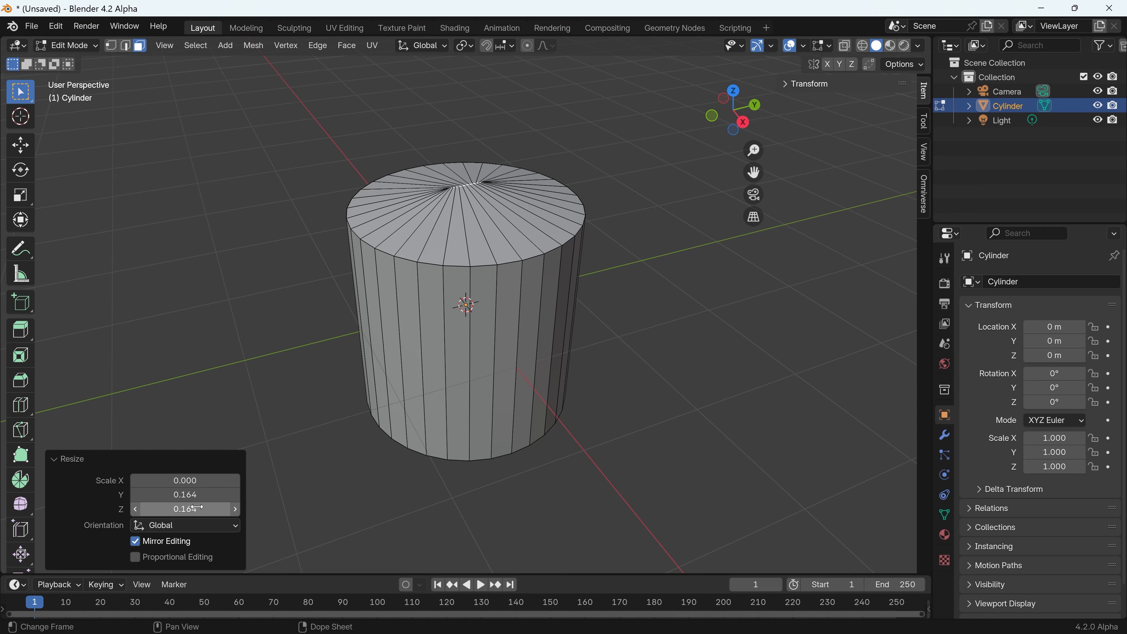
{"action": "left_click", "coordinate": [185, 494]}
{"action": "type", "text": "0"}
{"action": "key", "text": "Return"}
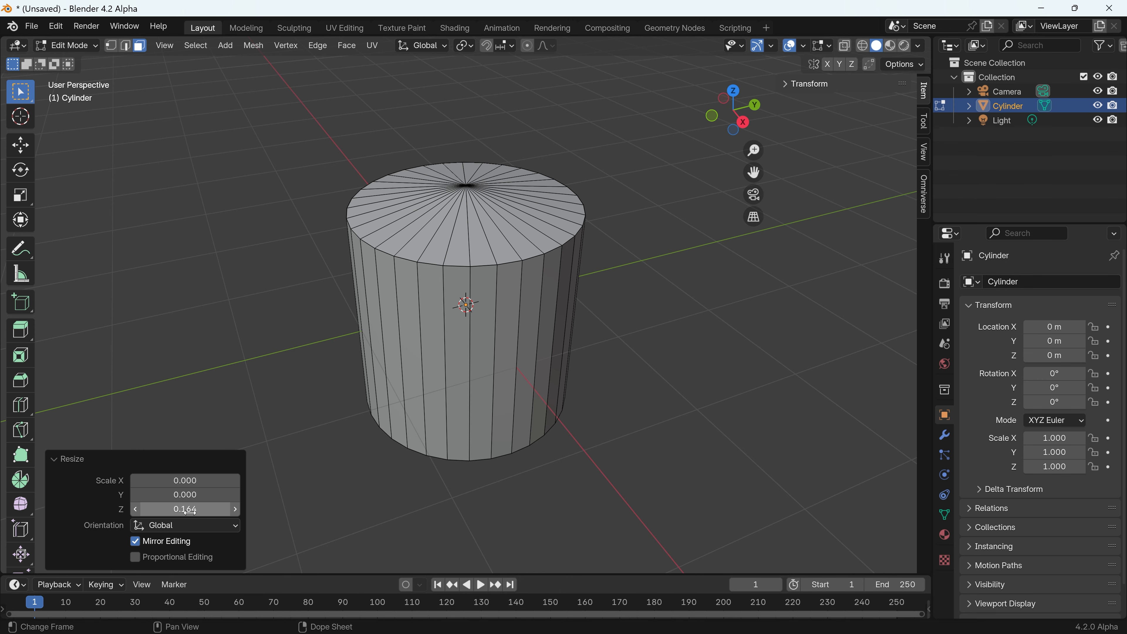
{"action": "left_click", "coordinate": [192, 508]}
{"action": "type", "text": "0"}
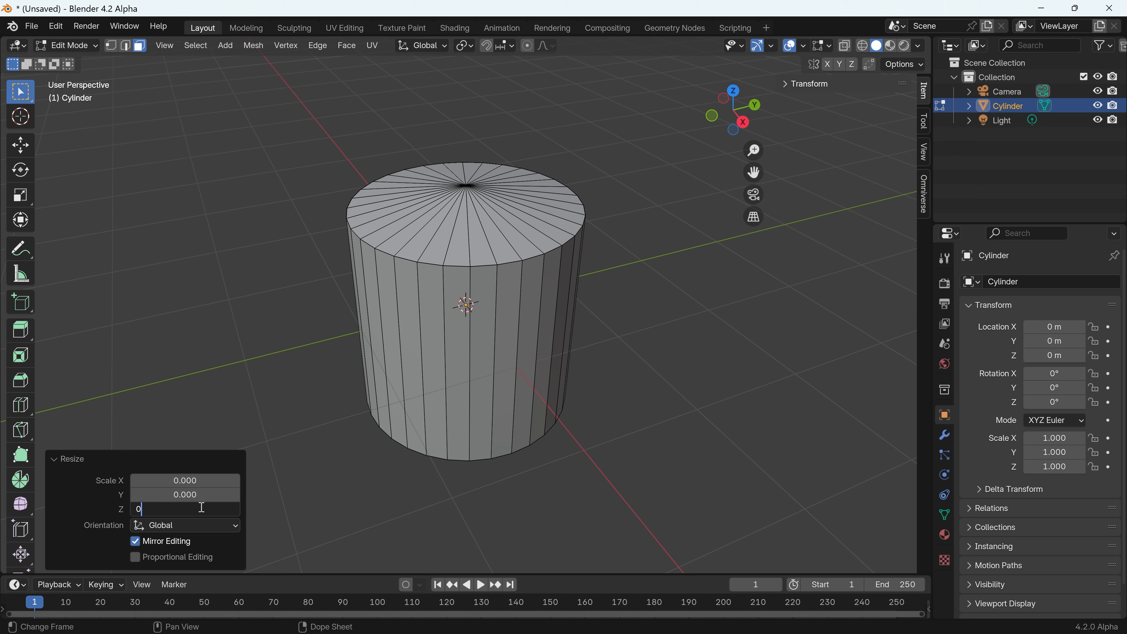
{"action": "key", "text": "Return"}
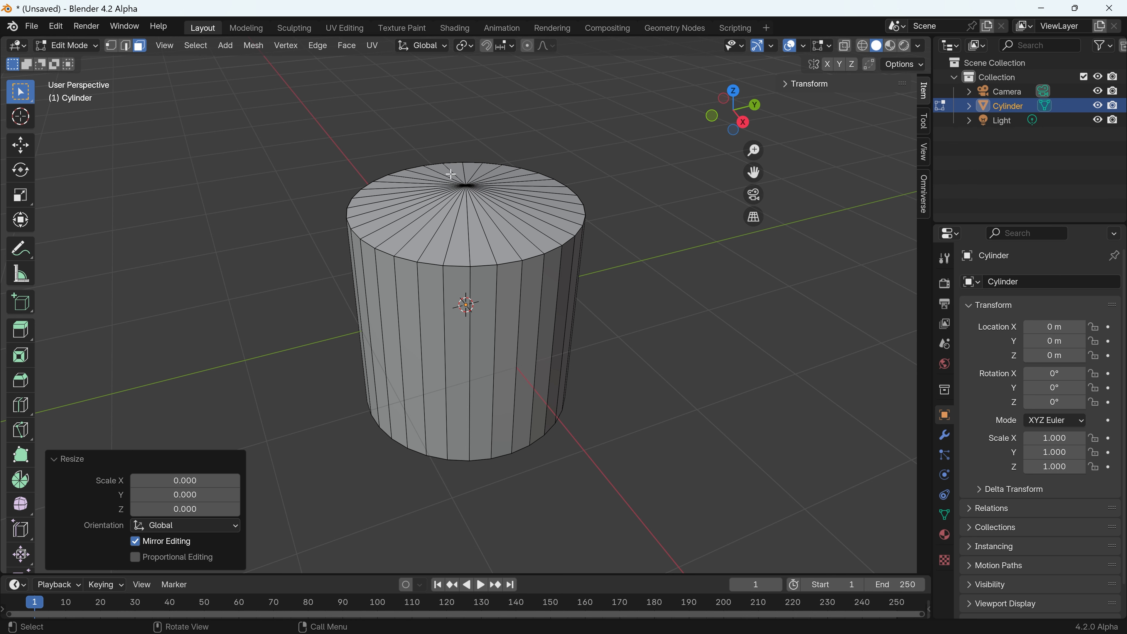
Step: Examine the tip of the cylinder's top from above and from the side
{"action": "scroll", "coordinate": [450, 174], "scroll_direction": "up", "scroll_amount": 1}
{"action": "scroll", "coordinate": [497, 151], "scroll_direction": "up", "scroll_amount": 2}
{"action": "left_click_drag", "start_coordinate": [734, 109], "coordinate": [735, 155]}
{"action": "scroll", "coordinate": [412, 176], "scroll_direction": "up", "scroll_amount": 2}
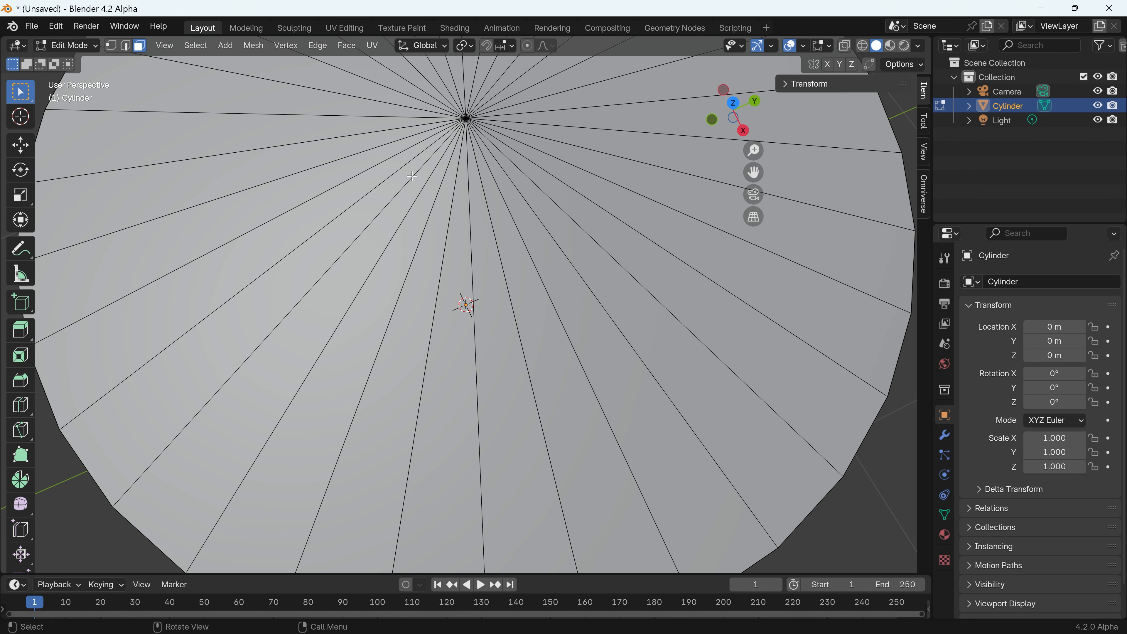
{"action": "scroll", "coordinate": [412, 177], "scroll_direction": "down", "scroll_amount": 3}
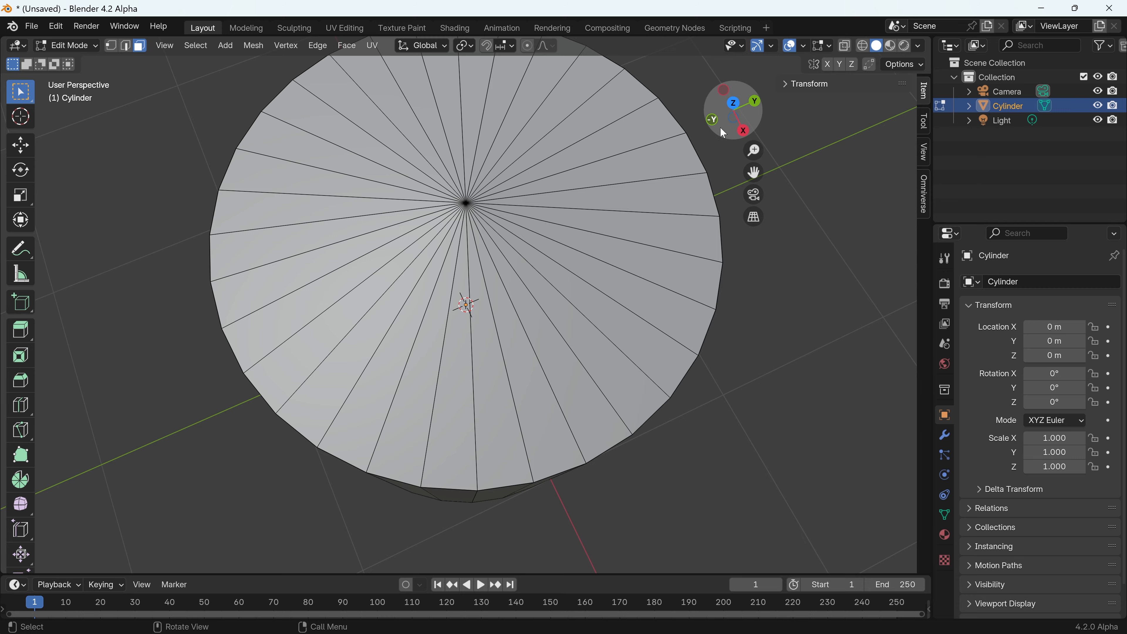
{"action": "left_click_drag", "start_coordinate": [716, 119], "coordinate": [720, 129]}
{"action": "scroll", "coordinate": [564, 275], "scroll_direction": "down", "scroll_amount": 5}
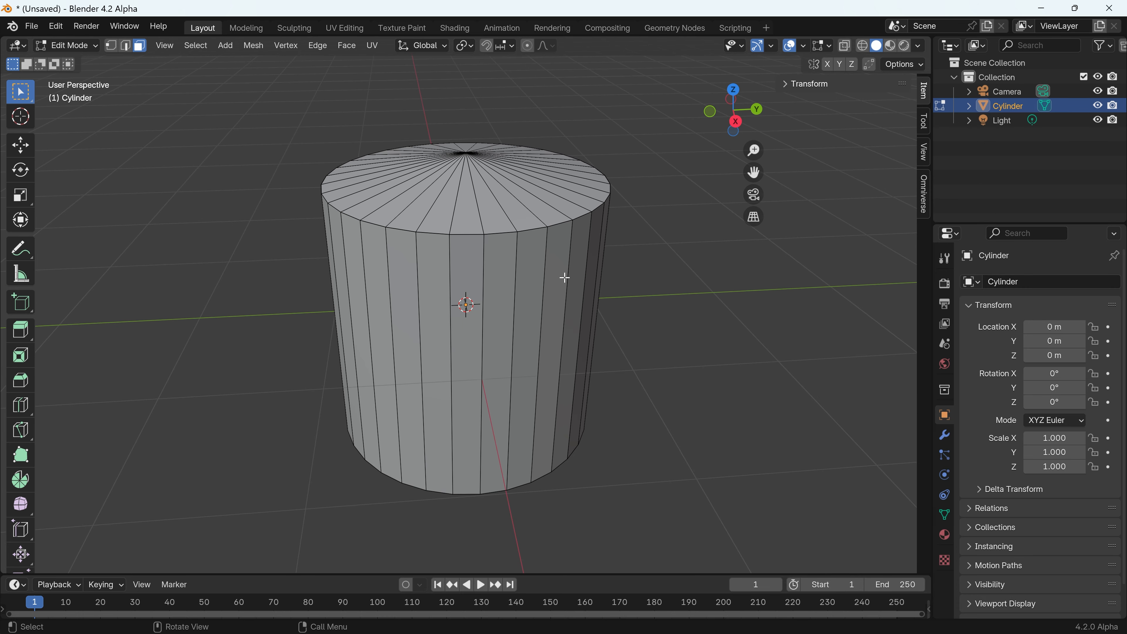
Step: Return to Object Mode and browse the modifiers that can be added to the cylinder
{"action": "key", "text": "Tab"}
{"action": "left_click", "coordinate": [945, 435]}
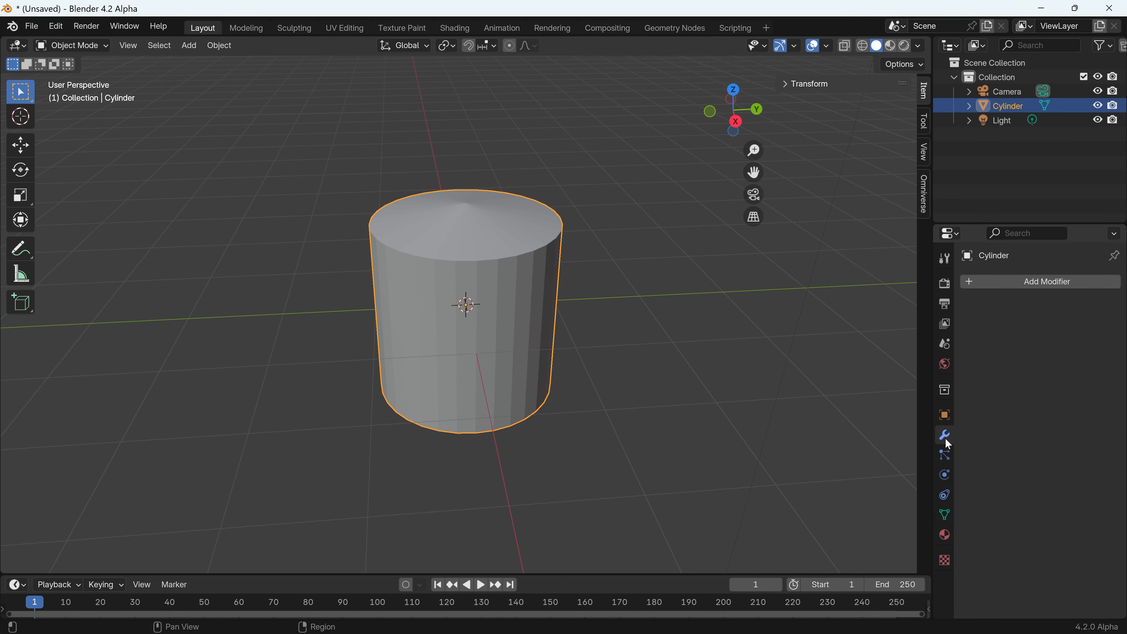
{"action": "left_click", "coordinate": [968, 278]}
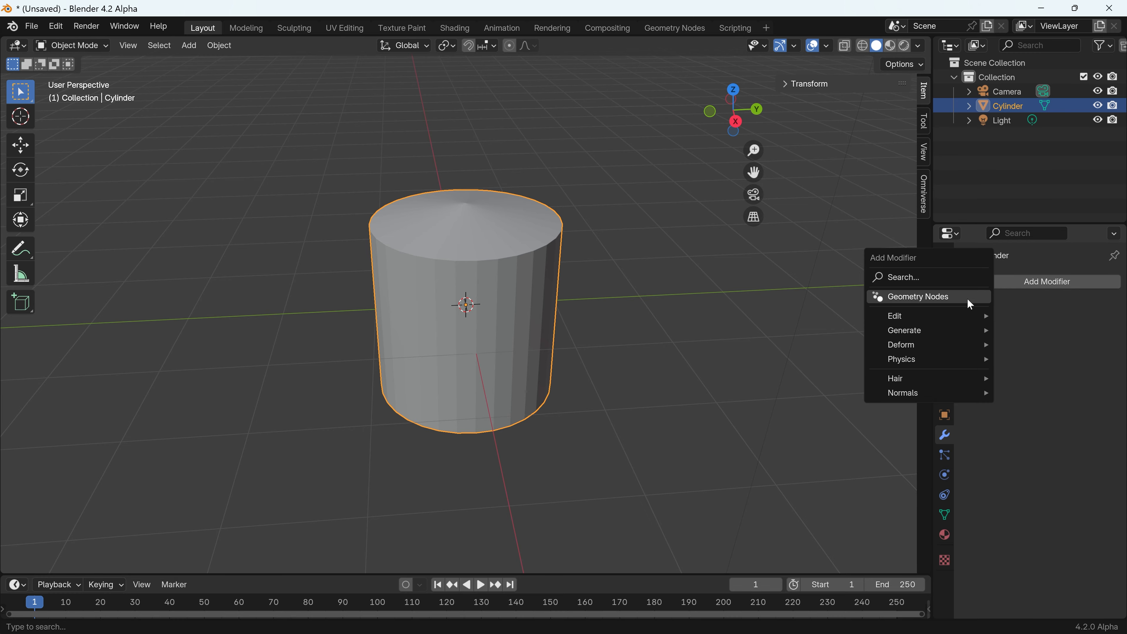
{"action": "mouse_move", "coordinate": [972, 329]}
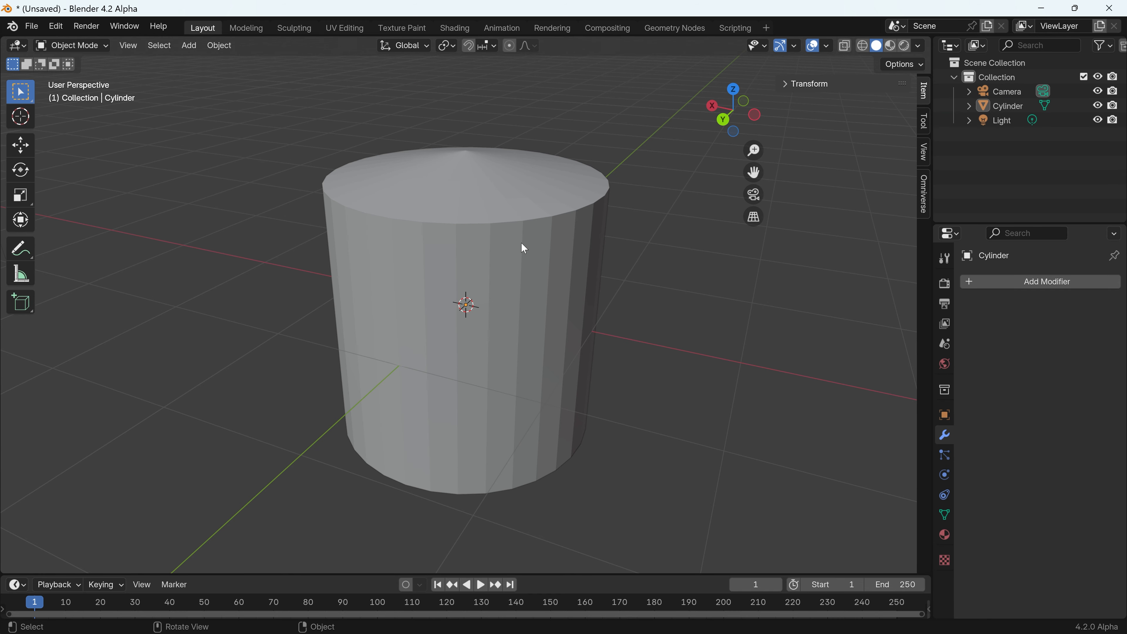
Step: Select the cylinder and apply Shade Smooth by Angle at 30°
{"action": "left_click", "coordinate": [524, 248]}
{"action": "right_click", "coordinate": [830, 193]}
{"action": "right_click", "coordinate": [830, 193]}
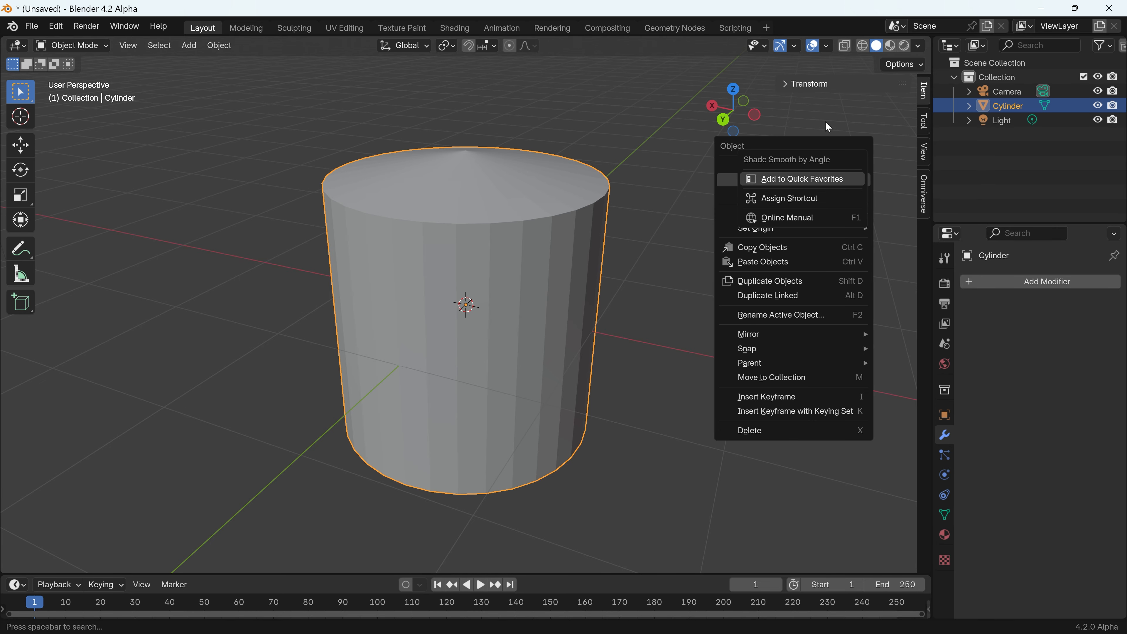
{"action": "left_click", "coordinate": [767, 186]}
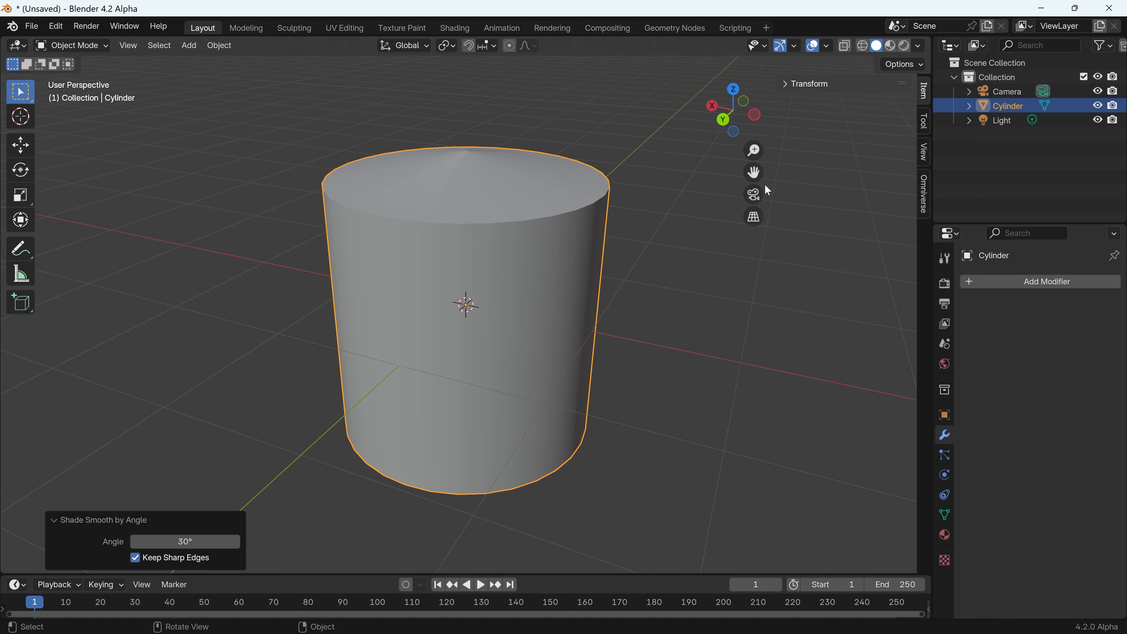
Step: Export the cylinder scene to USD with the Omniverse Nucleus tools
{"action": "scroll", "coordinate": [304, 204], "scroll_direction": "down", "scroll_amount": 2}
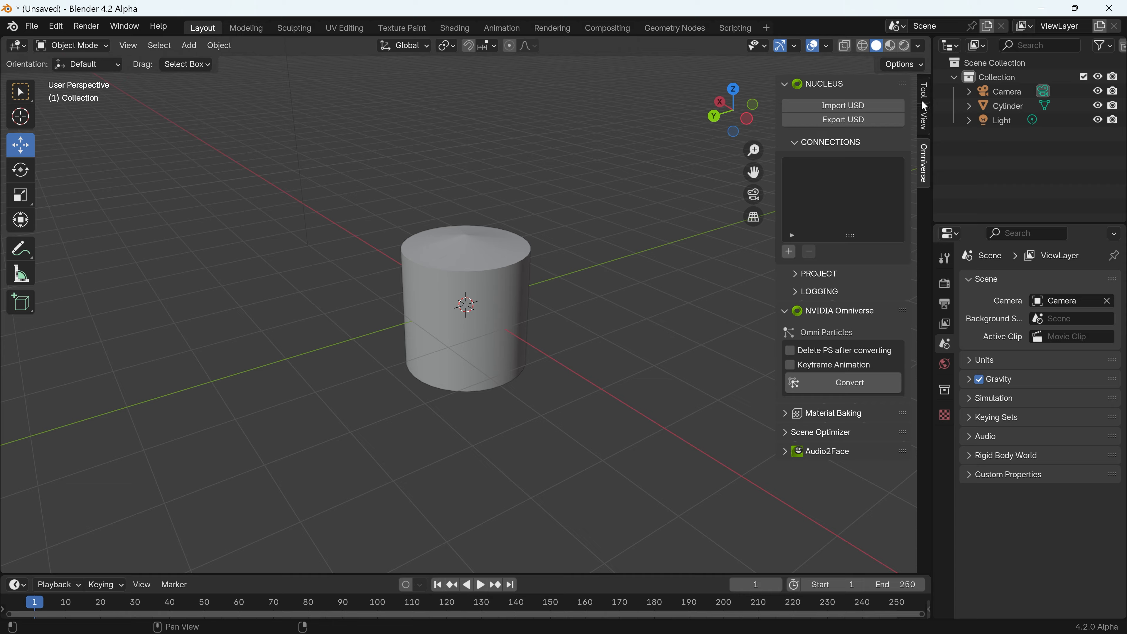
{"action": "left_click", "coordinate": [844, 120]}
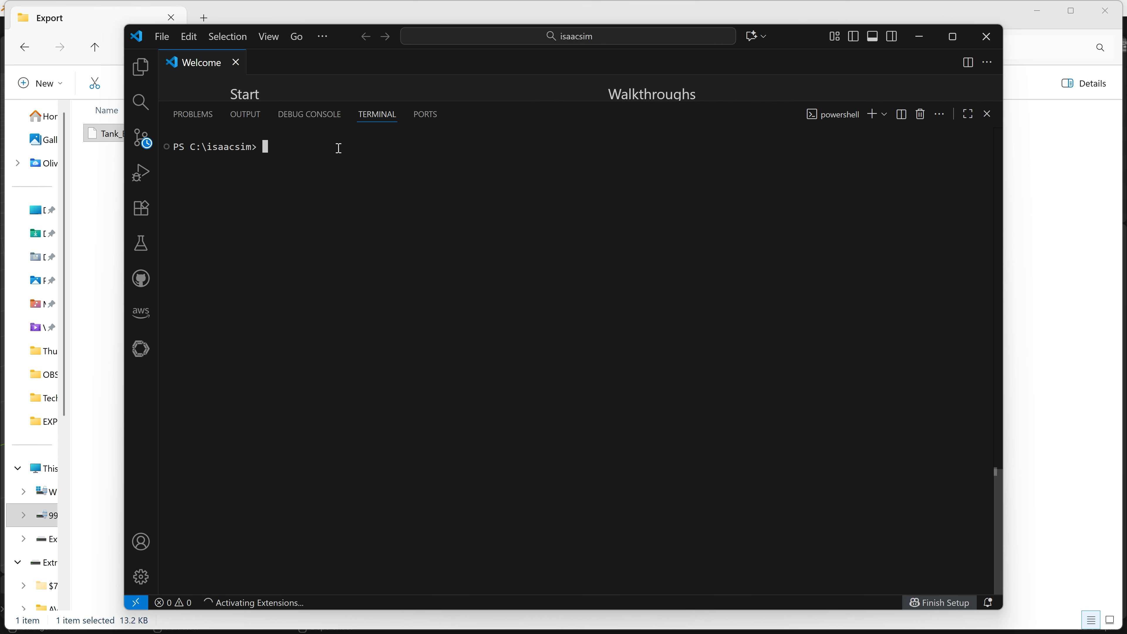
Step: Launch Isaac Sim by running .\isaac-sim.bat from C:\isaacsim in the Visual Studio Code terminal
{"action": "type", "text": ".\\isaa"}
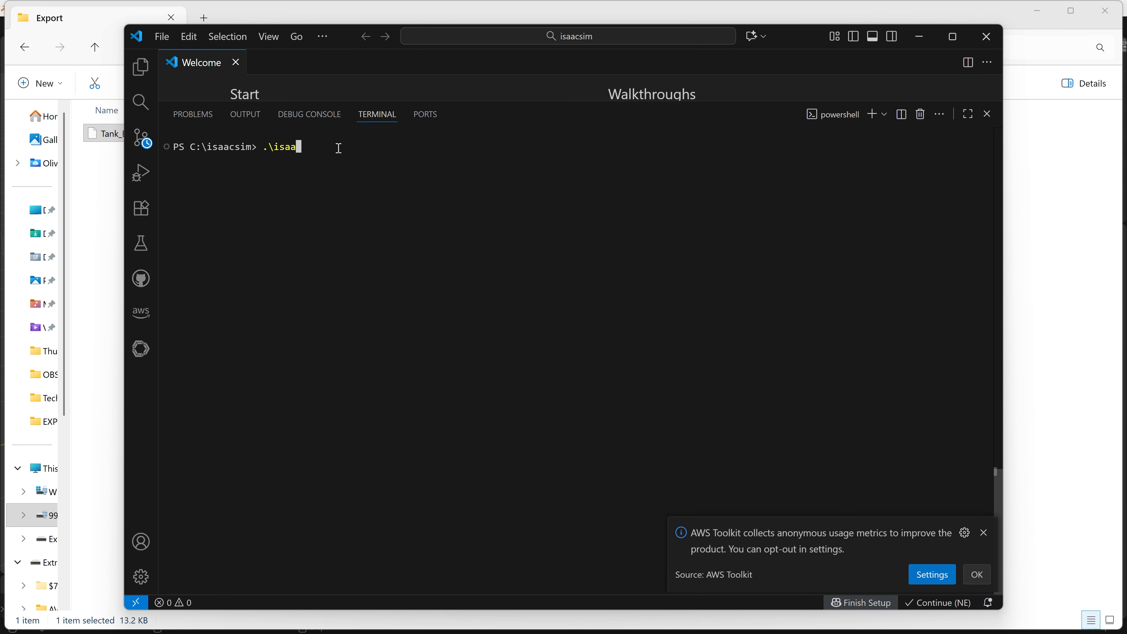
{"action": "type", "text": "c-sim.bat"}
{"action": "key", "text": "Return"}
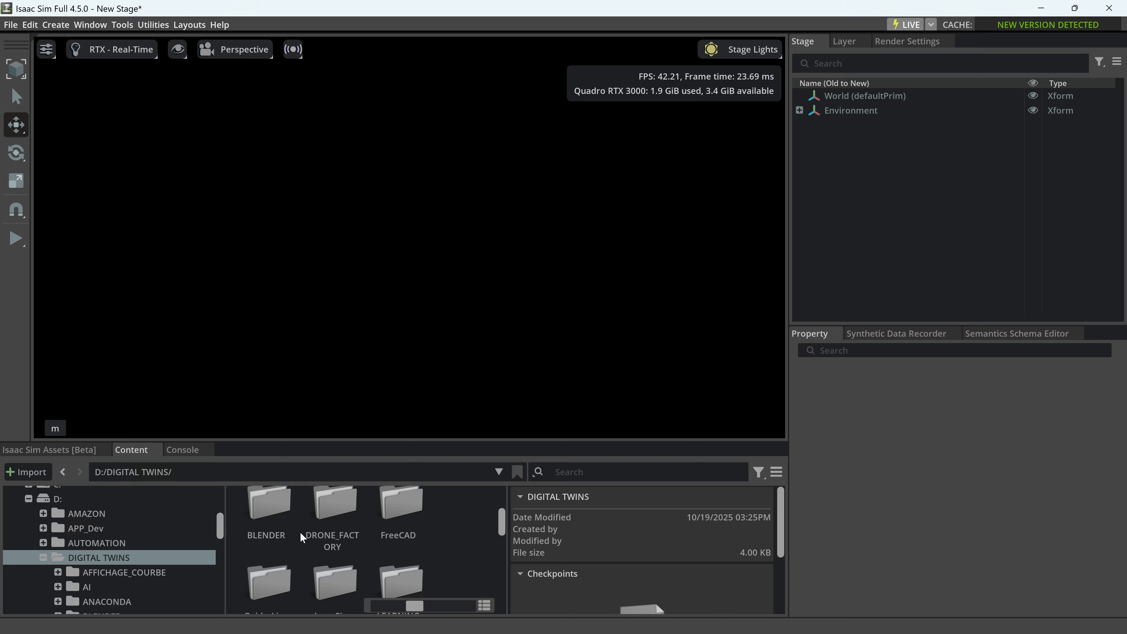
Step: Browse to D:/DIGITAL TWINS/BLENDER/Others/Export in Isaac Sim and place Tank_BlenderToIsaac.usd in the viewport
{"action": "double_click", "coordinate": [290, 555]}
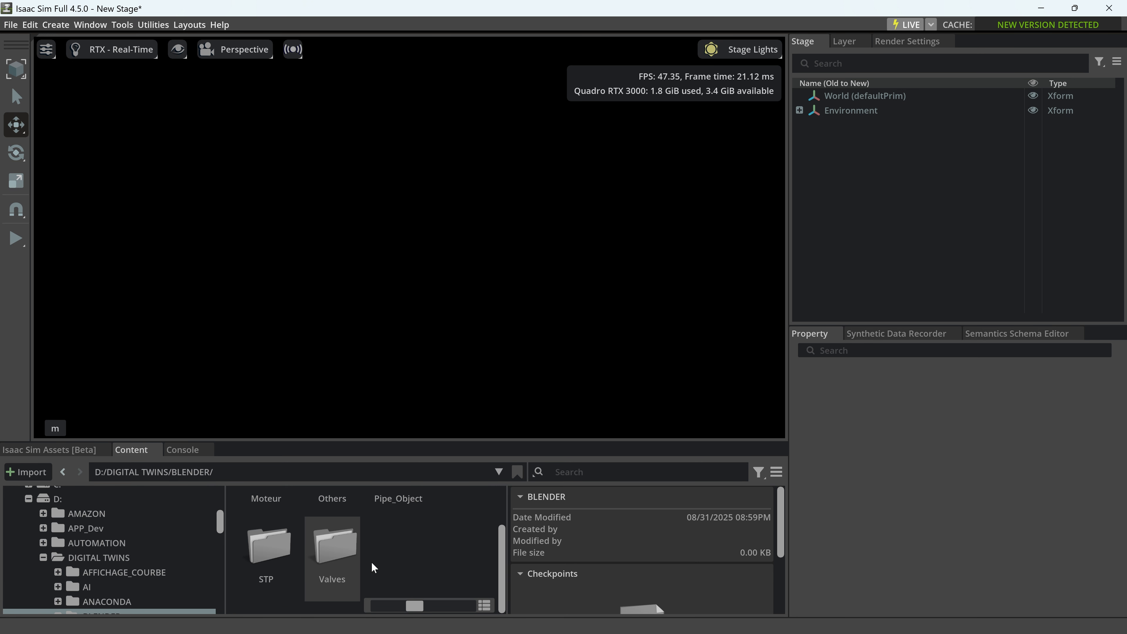
{"action": "left_click", "coordinate": [334, 505]}
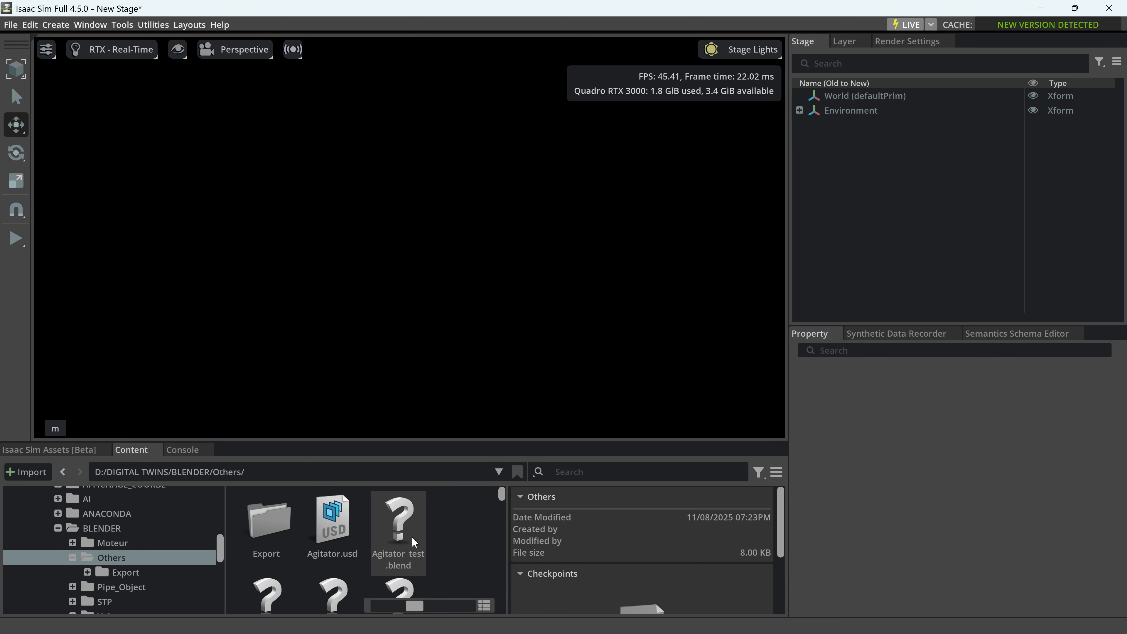
{"action": "double_click", "coordinate": [268, 526]}
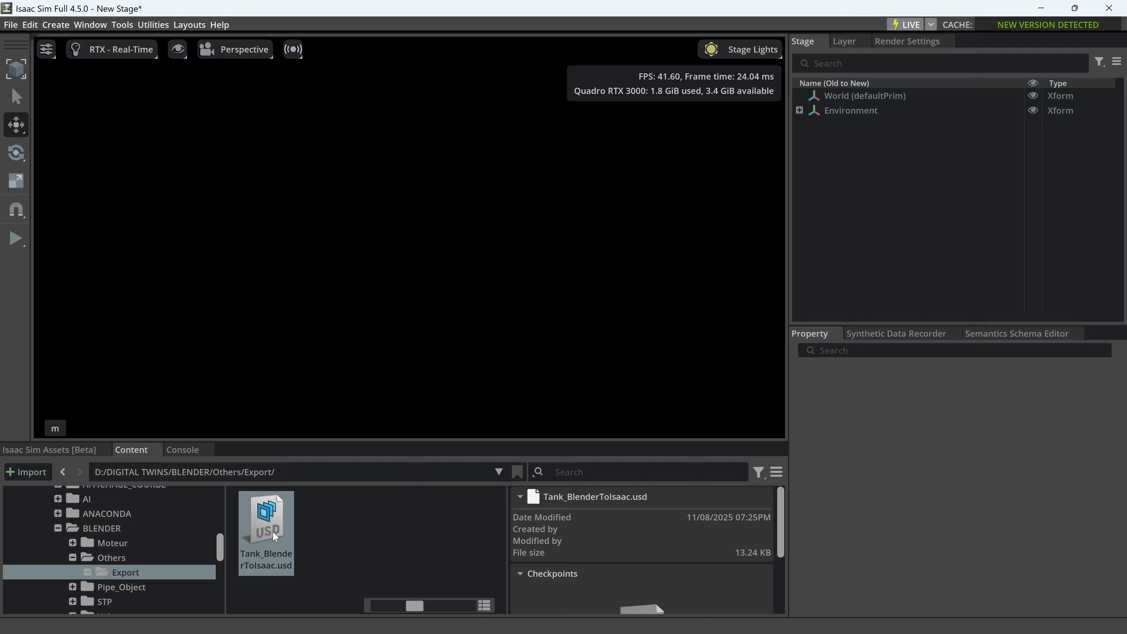
{"action": "left_click_drag", "start_coordinate": [272, 531], "coordinate": [350, 208]}
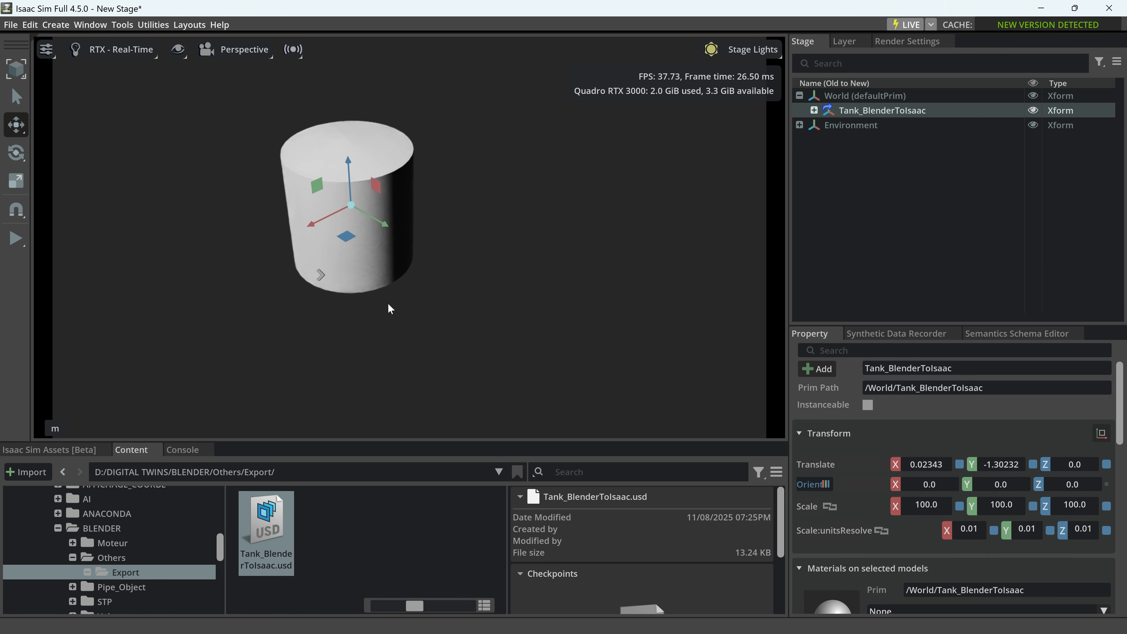
Step: Select the Cylinder mesh inside Tank_BlenderToIsaac and try to rotate it
{"action": "left_click", "coordinate": [814, 110]}
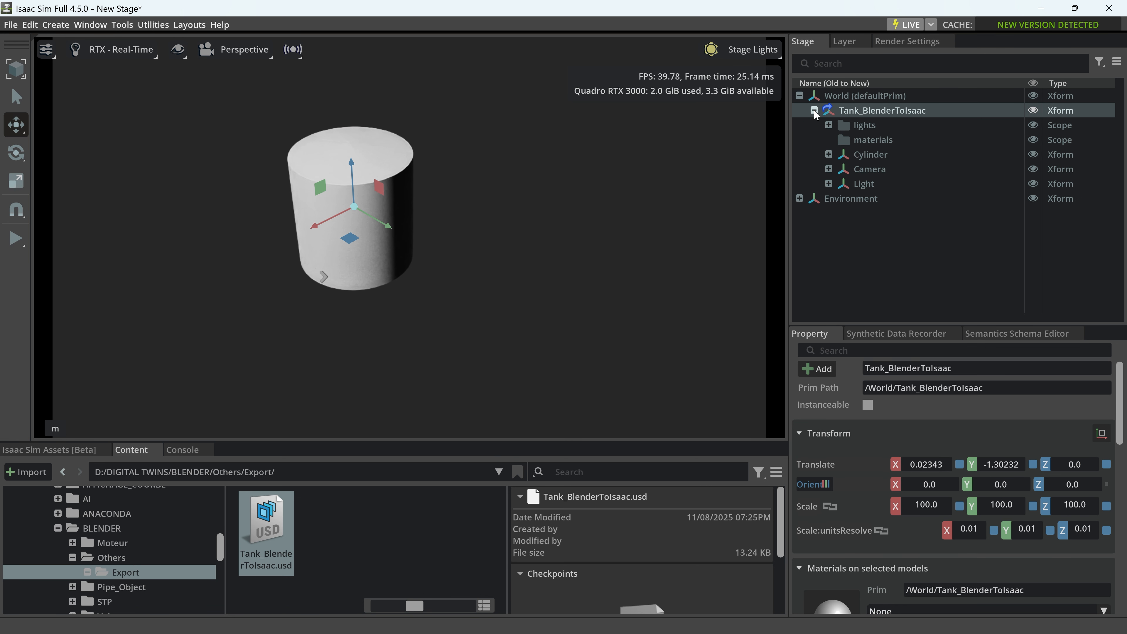
{"action": "left_click", "coordinate": [829, 154]}
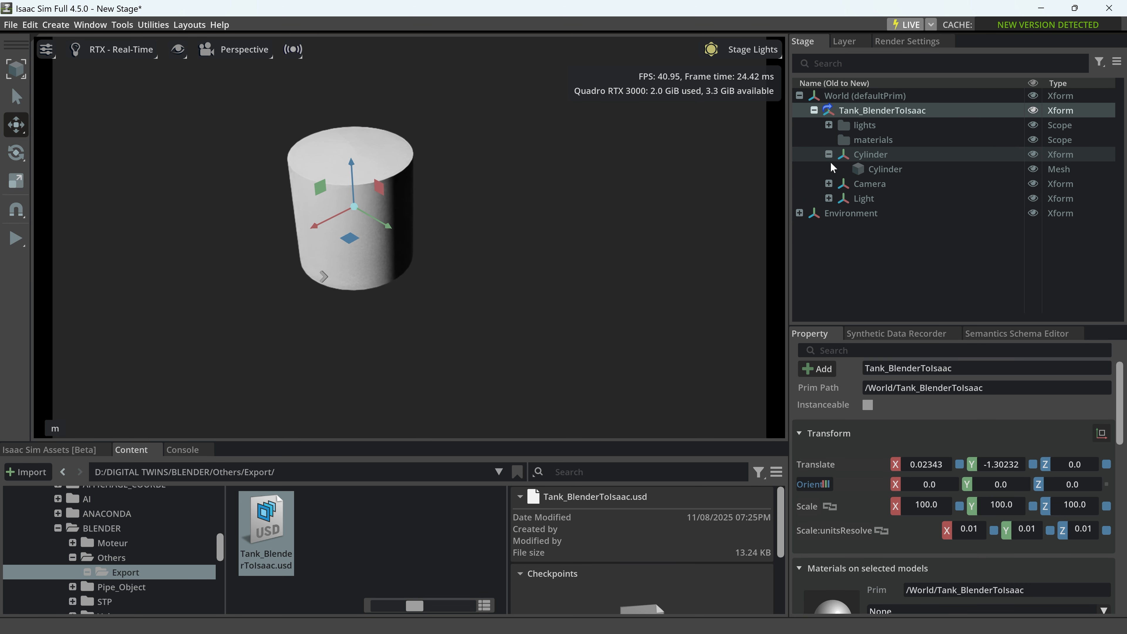
{"action": "left_click", "coordinate": [891, 170]}
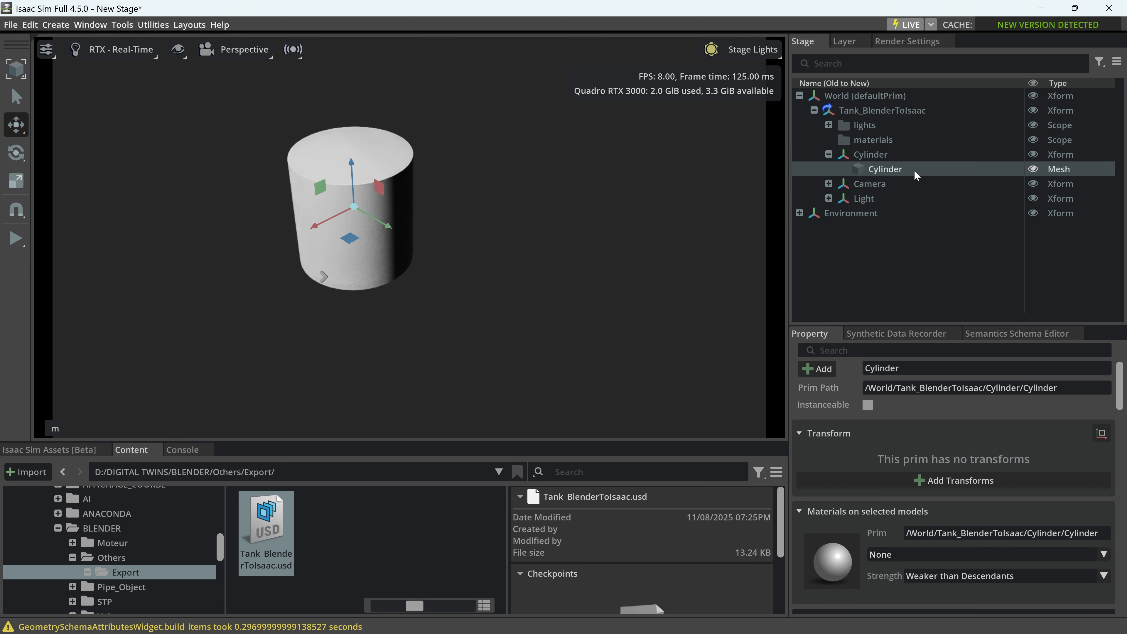
{"action": "left_click", "coordinate": [16, 153]}
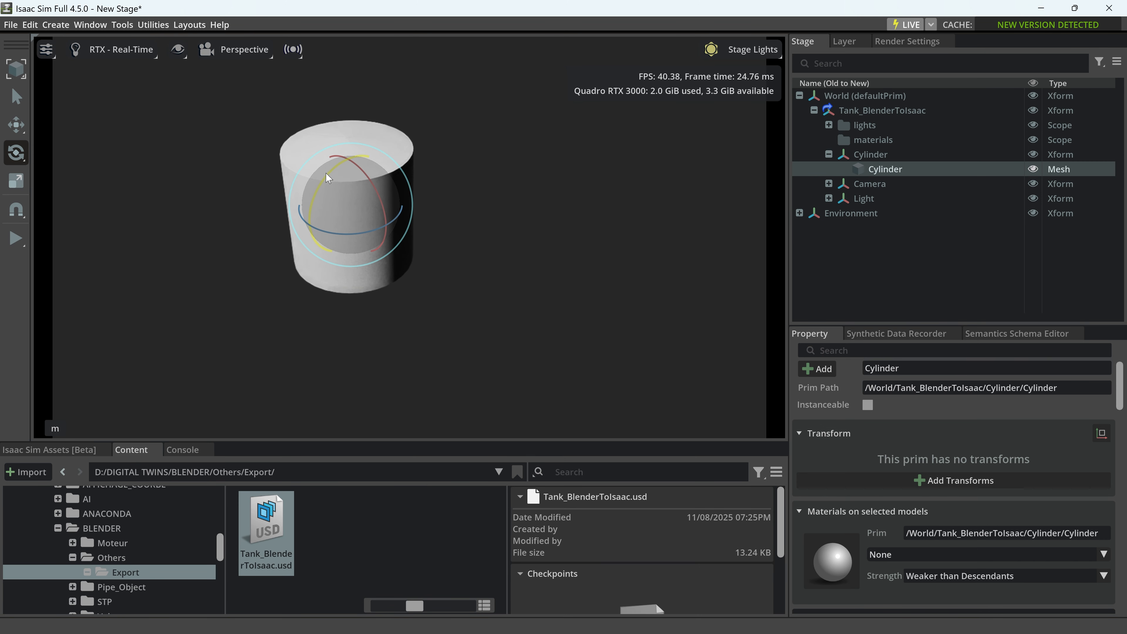
{"action": "mouse_move", "coordinate": [330, 180]}
{"action": "left_mouse_down"}
{"action": "mouse_move", "coordinate": [350, 162]}
{"action": "mouse_move", "coordinate": [330, 177]}
{"action": "left_mouse_up"}
{"action": "left_click", "coordinate": [350, 339]}
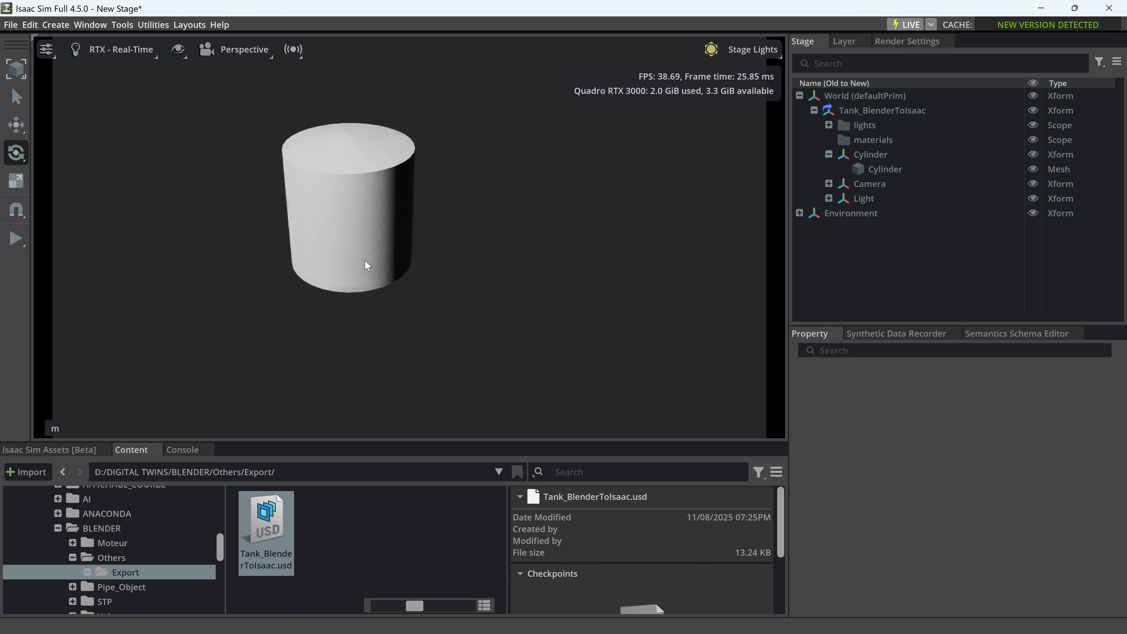
Step: Reposition Tank_BlenderToIsaac at about X 0.098, Y -1.202 and tilt it to about 4.06, -5.62, 0.22 degrees
{"action": "scroll", "coordinate": [380, 224], "scroll_direction": "down", "scroll_amount": 2}
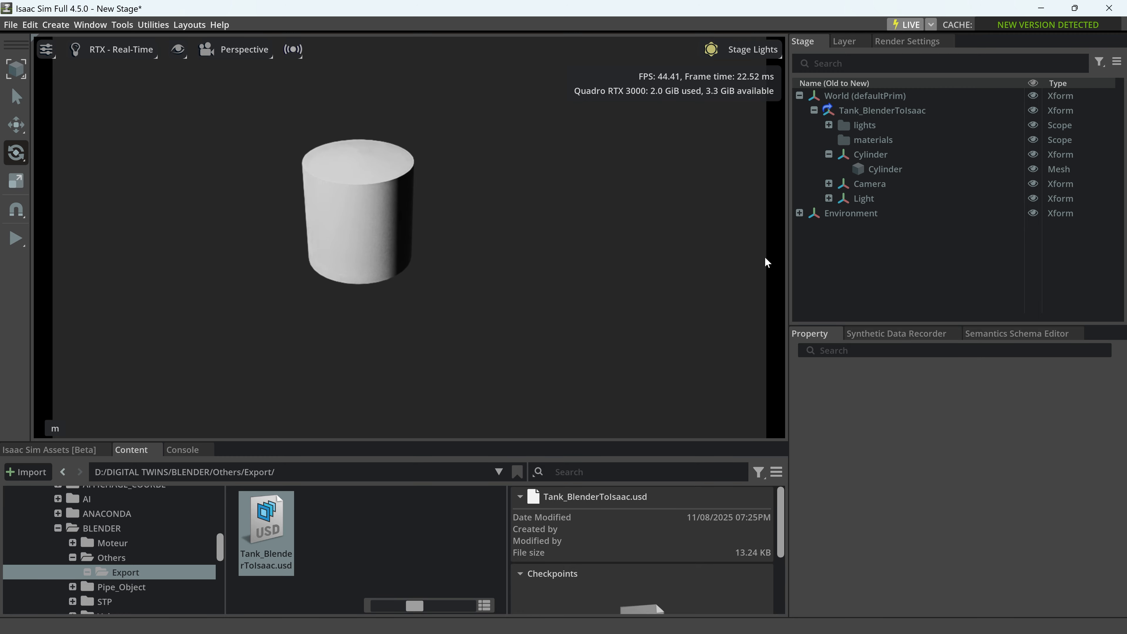
{"action": "left_click", "coordinate": [360, 208]}
{"action": "scroll", "coordinate": [362, 183], "scroll_direction": "up", "scroll_amount": 3}
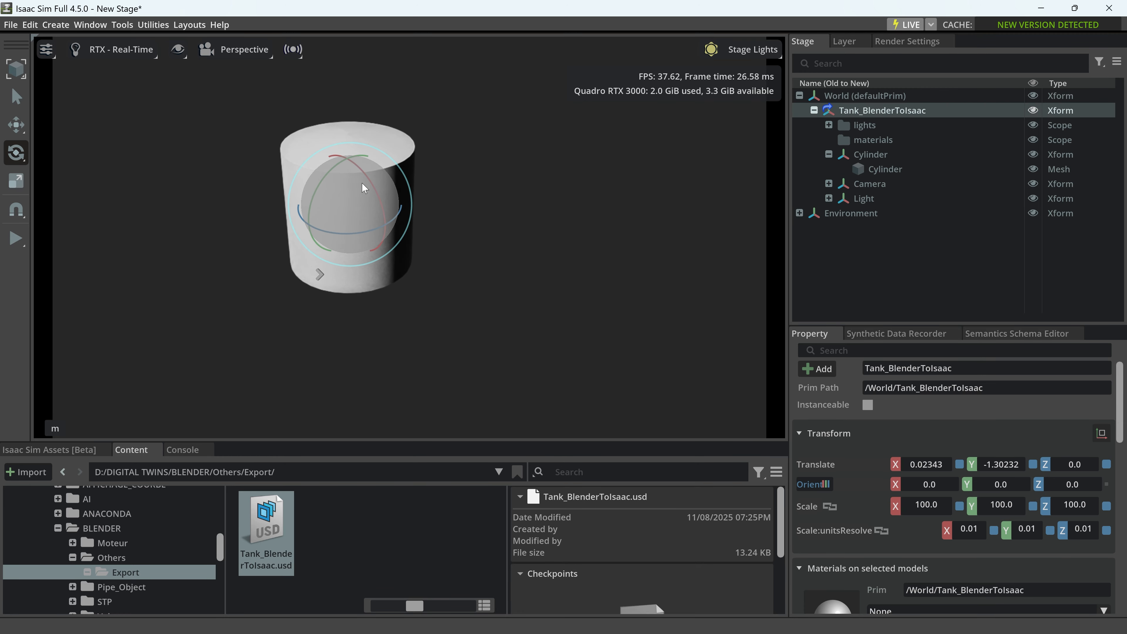
{"action": "key", "text": "w"}
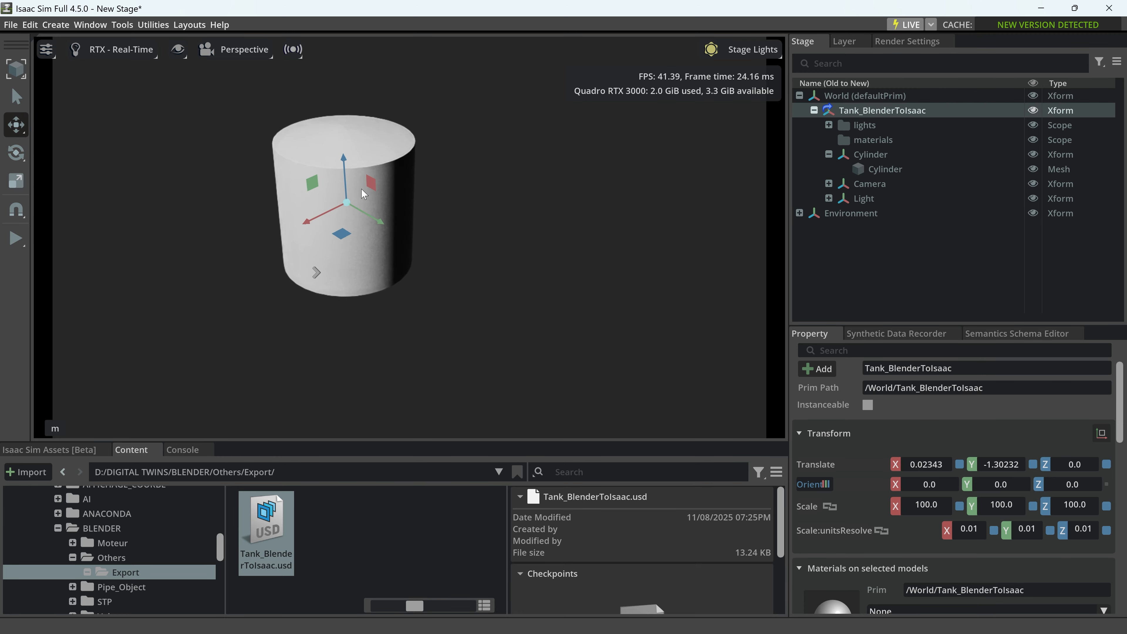
{"action": "left_click_drag", "start_coordinate": [380, 224], "coordinate": [437, 243]}
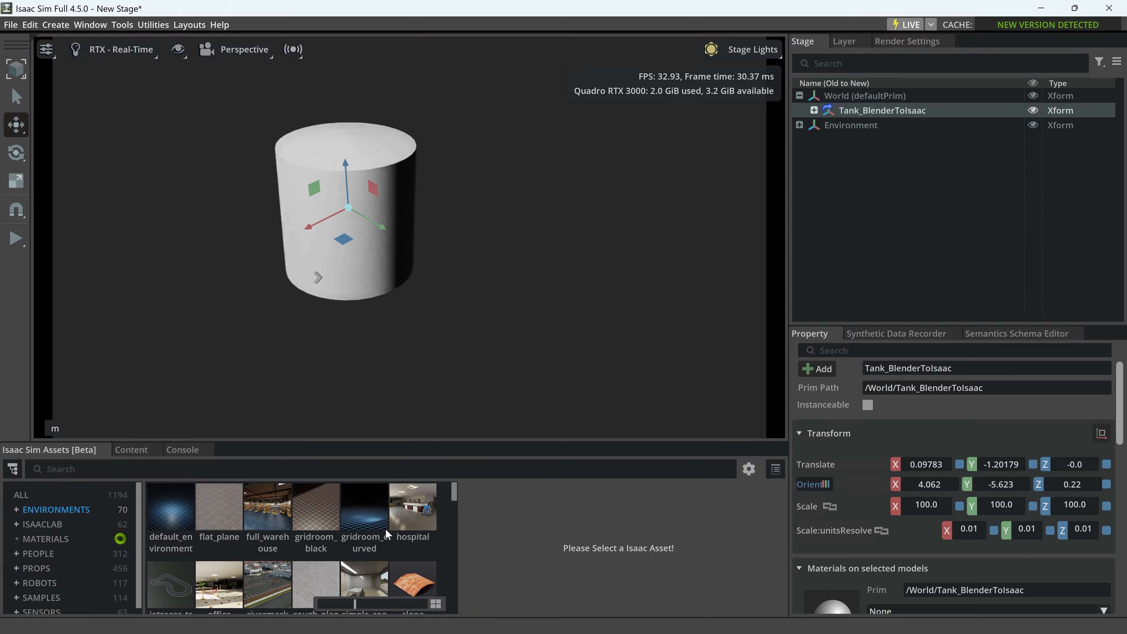
Step: Find the Simple_Warehouse environment warehouse.usd among the Isaac Sim environment assets and load it as a reference
{"action": "scroll", "coordinate": [299, 532], "scroll_direction": "down", "scroll_amount": 5}
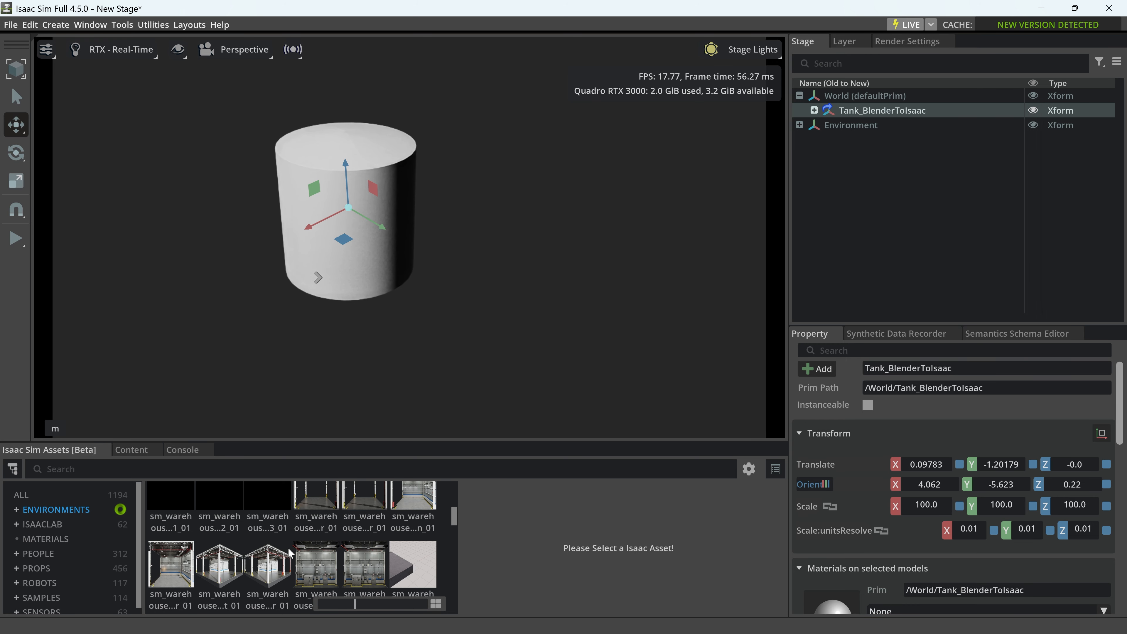
{"action": "scroll", "coordinate": [289, 553], "scroll_direction": "up", "scroll_amount": 3}
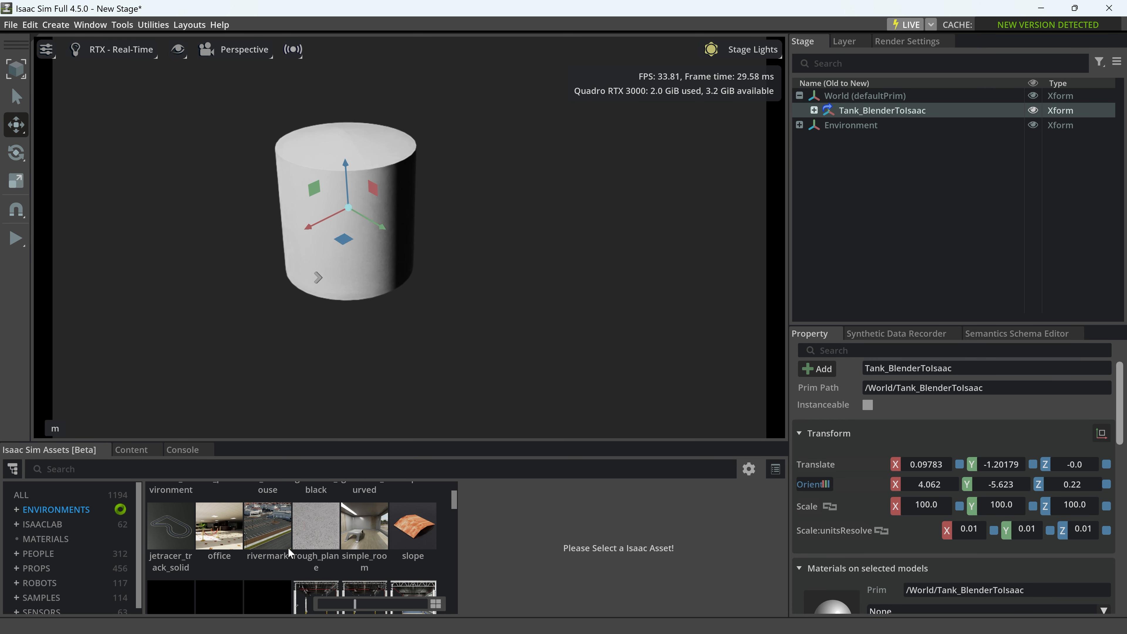
{"action": "scroll", "coordinate": [377, 553], "scroll_direction": "down", "scroll_amount": 3}
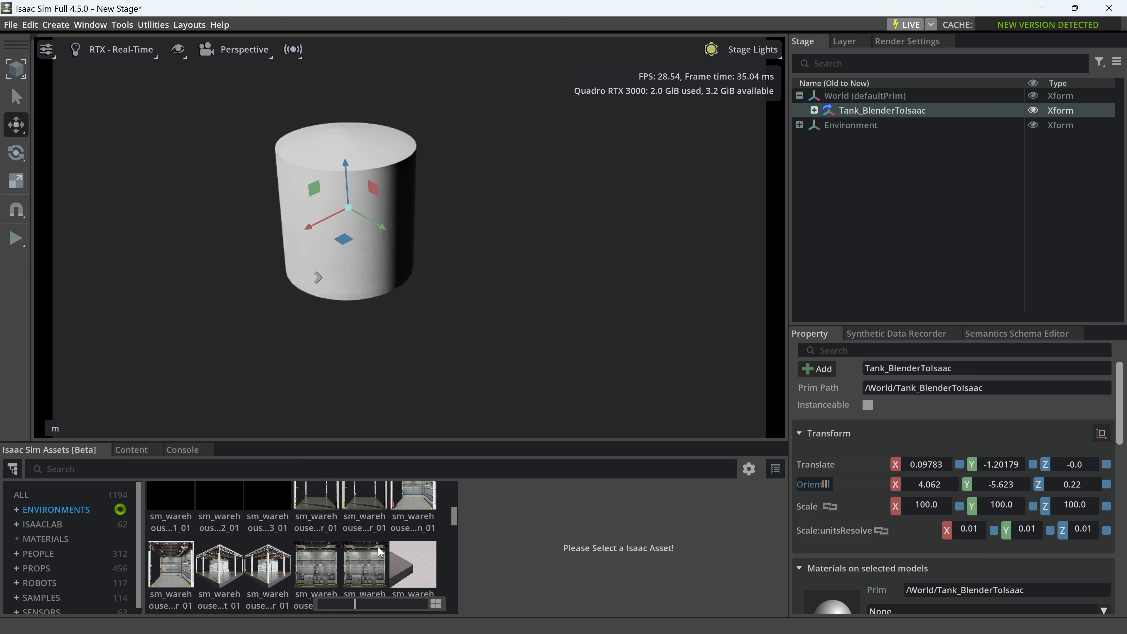
{"action": "scroll", "coordinate": [378, 548], "scroll_direction": "down", "scroll_amount": 3}
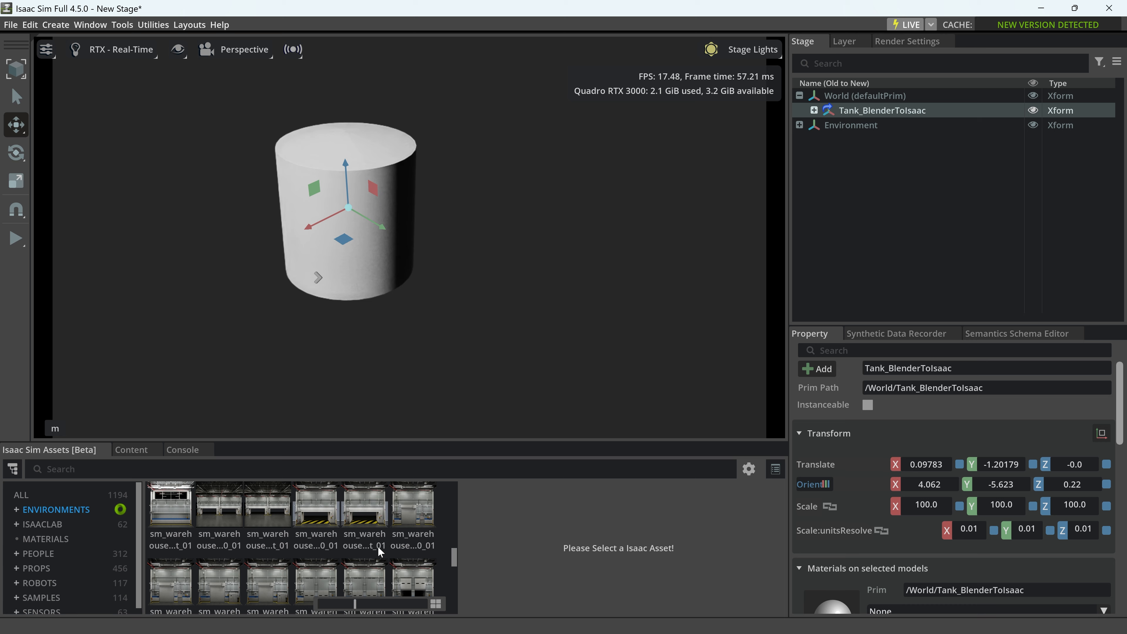
{"action": "scroll", "coordinate": [379, 549], "scroll_direction": "down", "scroll_amount": 3}
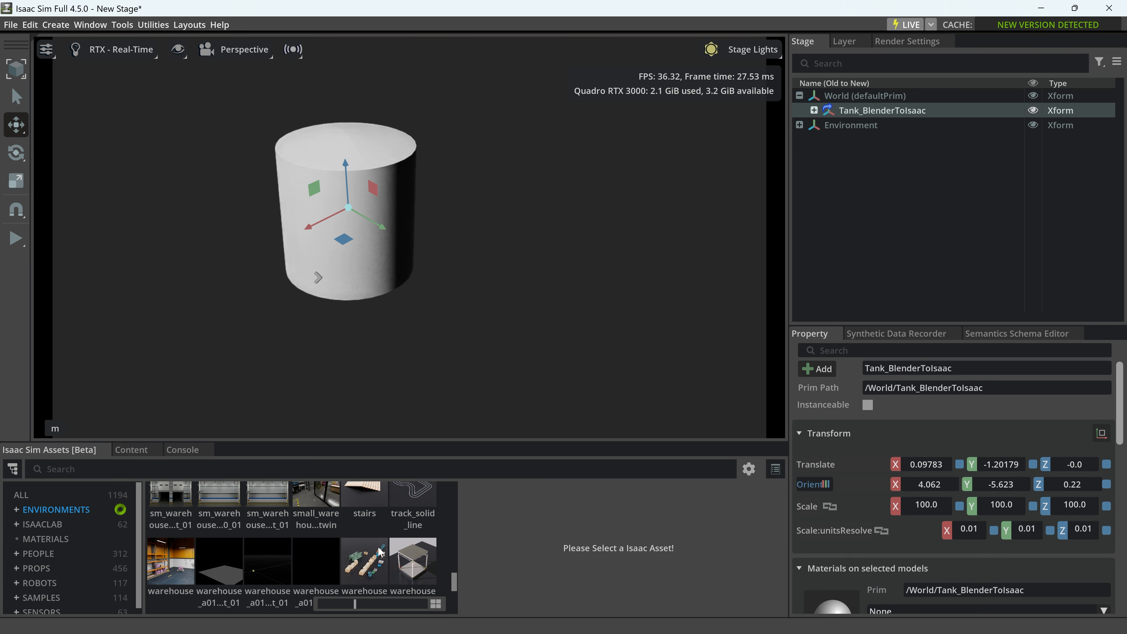
{"action": "scroll", "coordinate": [381, 552], "scroll_direction": "down", "scroll_amount": 1}
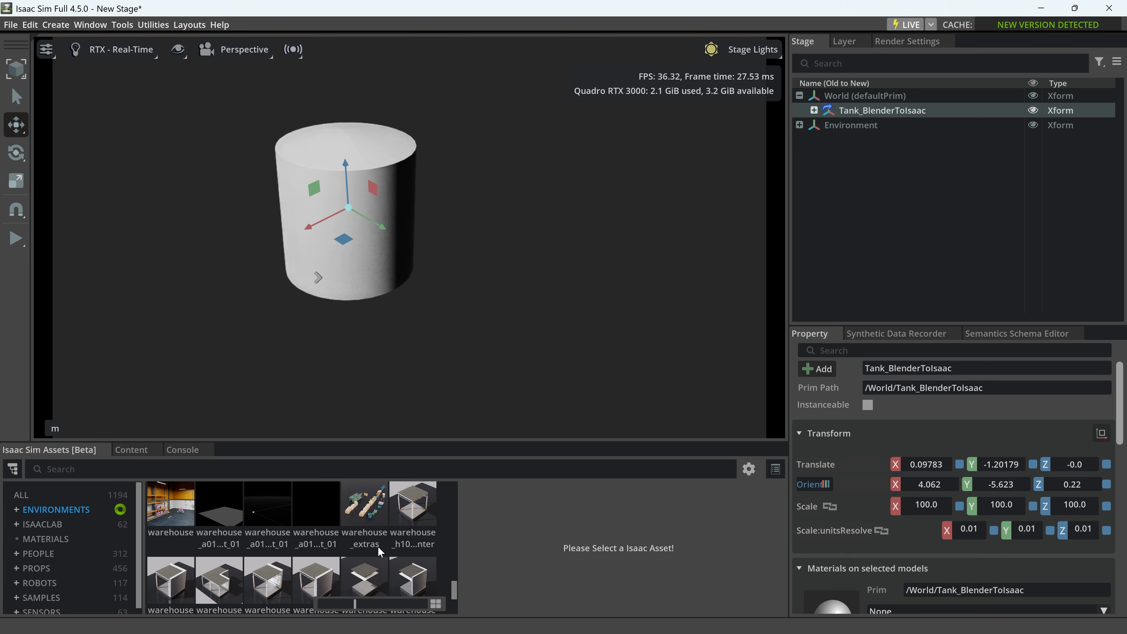
{"action": "left_click", "coordinate": [167, 523]}
{"action": "left_click", "coordinate": [499, 592]}
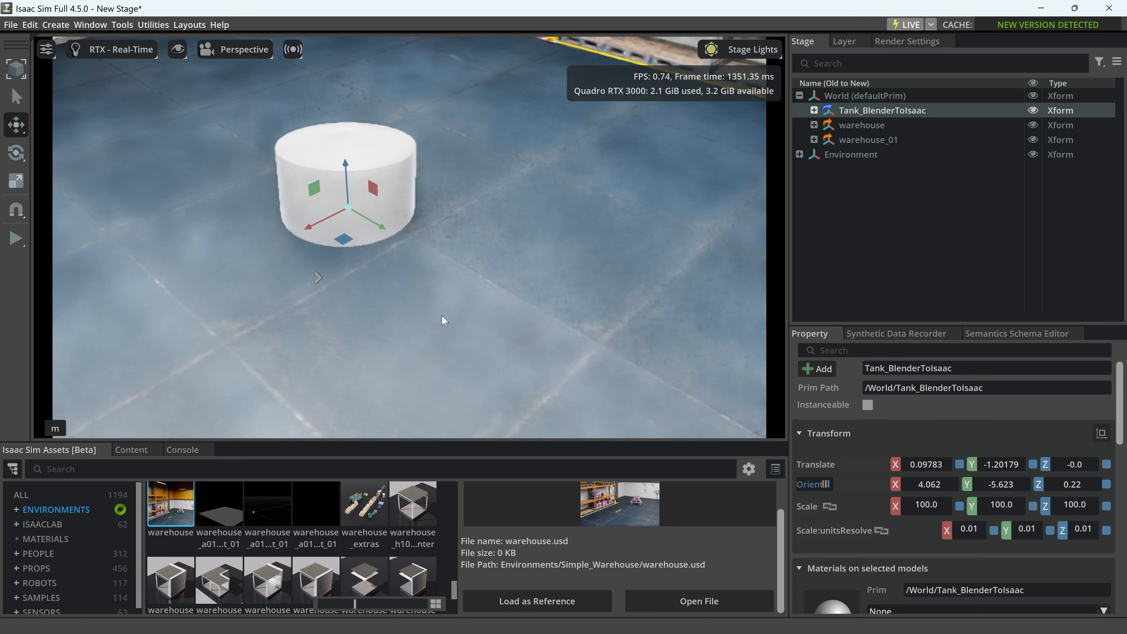
Step: Select Tank_BlenderToIsaac and move it so it stands on the warehouse floor at about Y 1.36, Z 0.89
{"action": "left_click", "coordinate": [399, 276]}
{"action": "scroll", "coordinate": [398, 276], "scroll_direction": "down", "scroll_amount": 3}
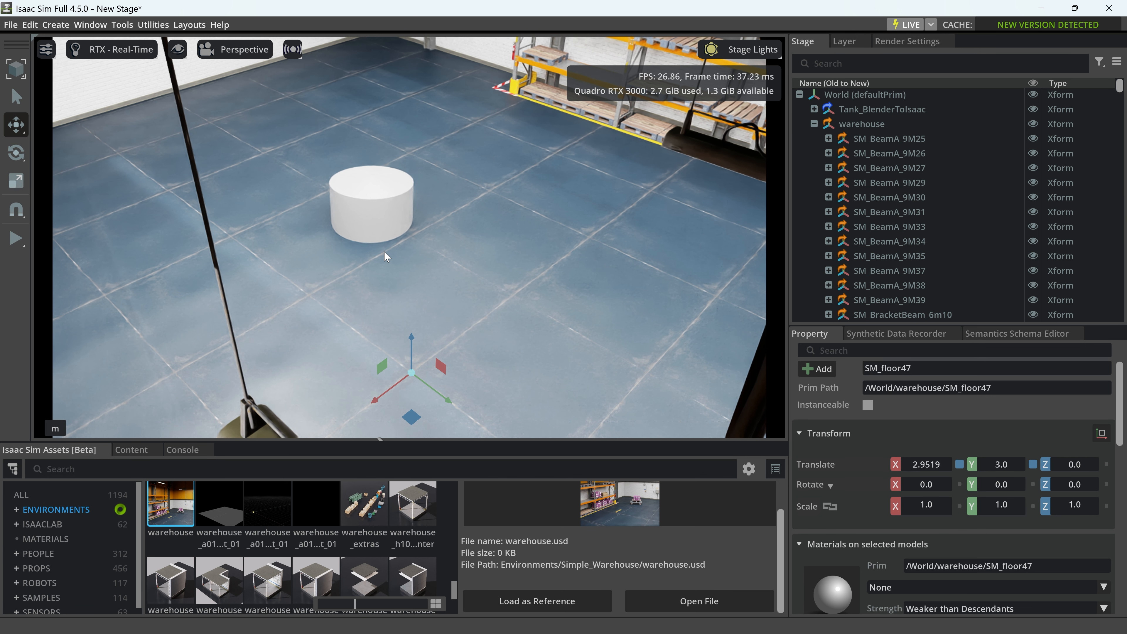
{"action": "scroll", "coordinate": [384, 251], "scroll_direction": "up", "scroll_amount": 2}
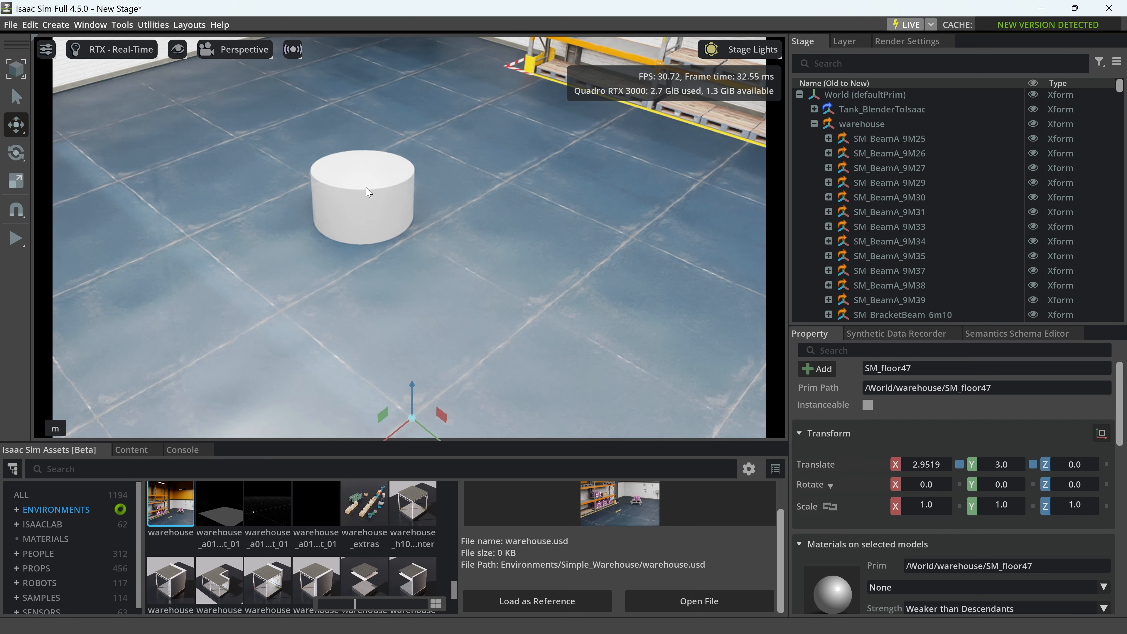
{"action": "left_click", "coordinate": [814, 124]}
{"action": "left_click", "coordinate": [880, 111]}
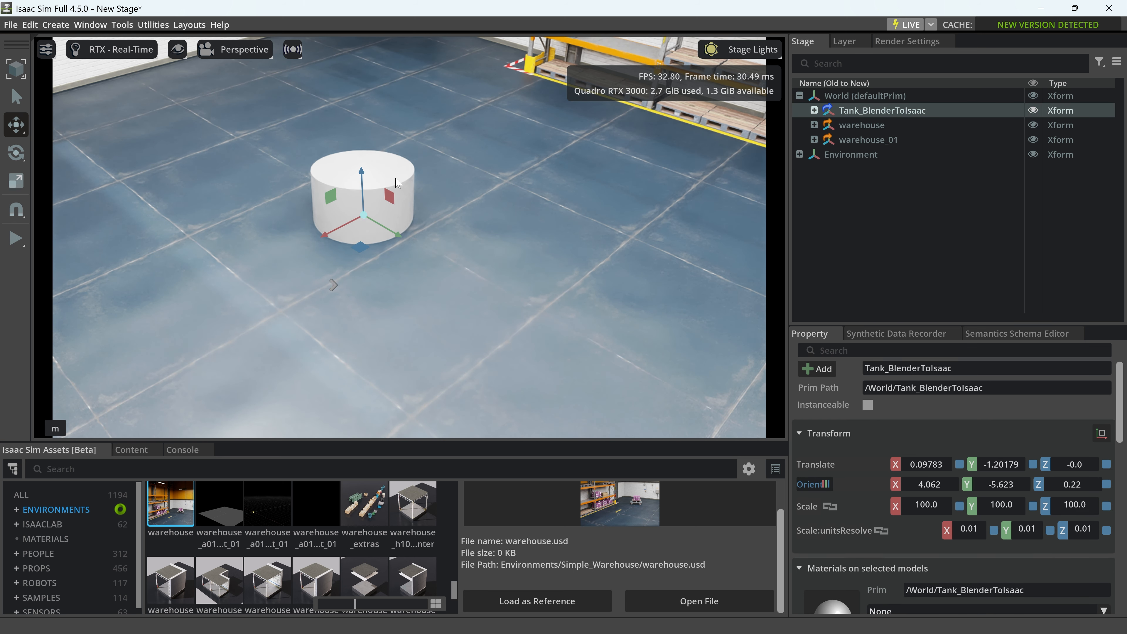
{"action": "left_click_drag", "start_coordinate": [356, 141], "coordinate": [351, 95]}
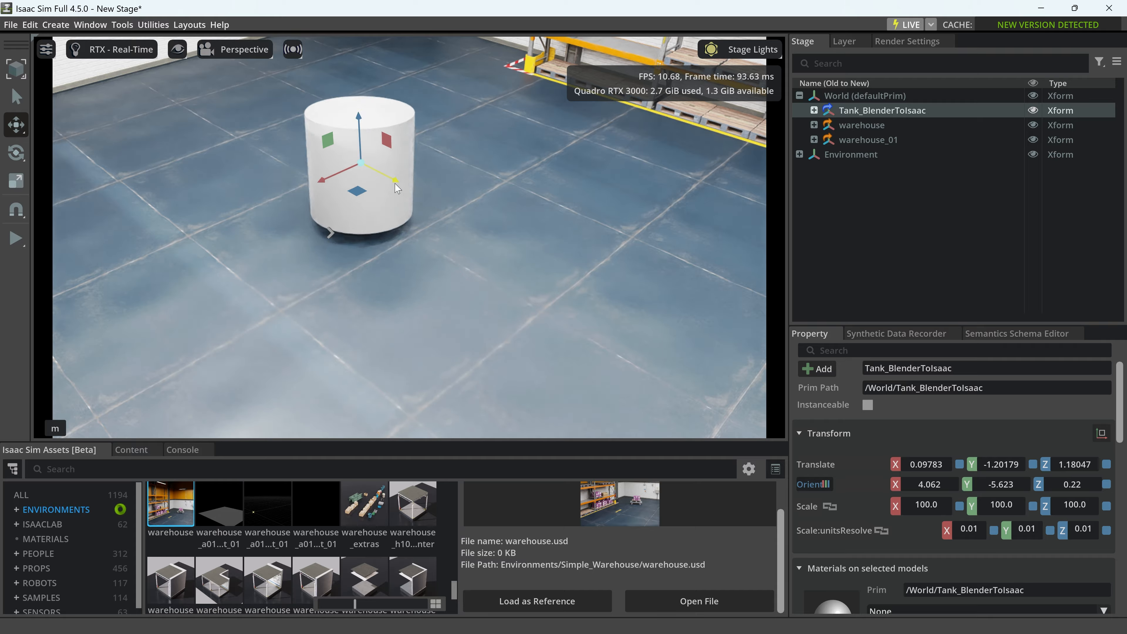
{"action": "left_click_drag", "start_coordinate": [412, 190], "coordinate": [508, 246]}
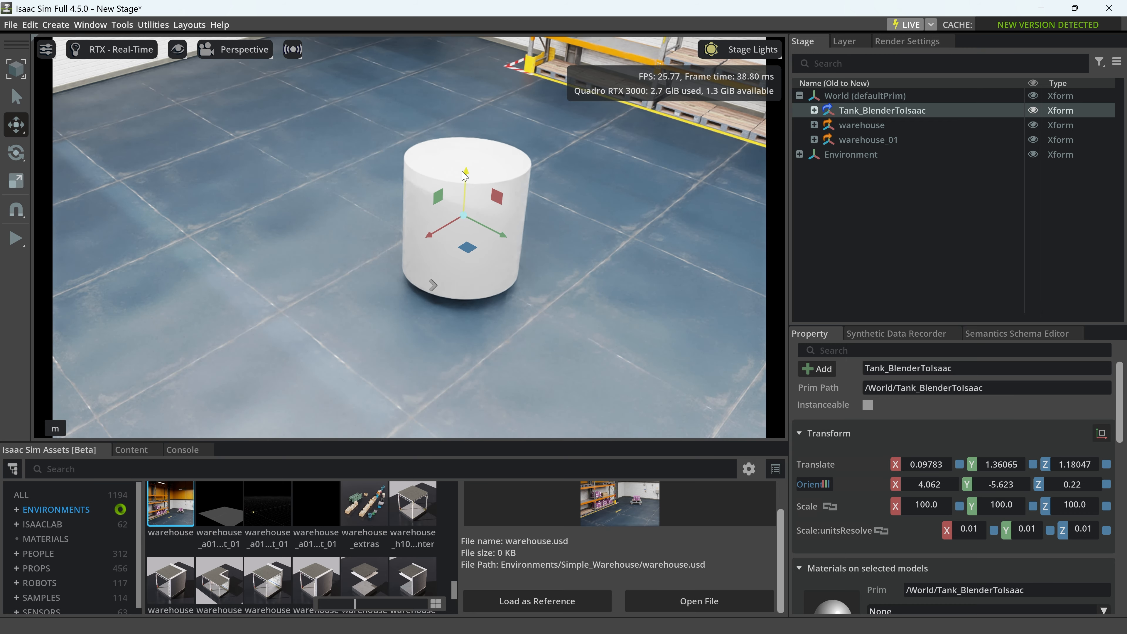
{"action": "left_click_drag", "start_coordinate": [466, 182], "coordinate": [466, 194]}
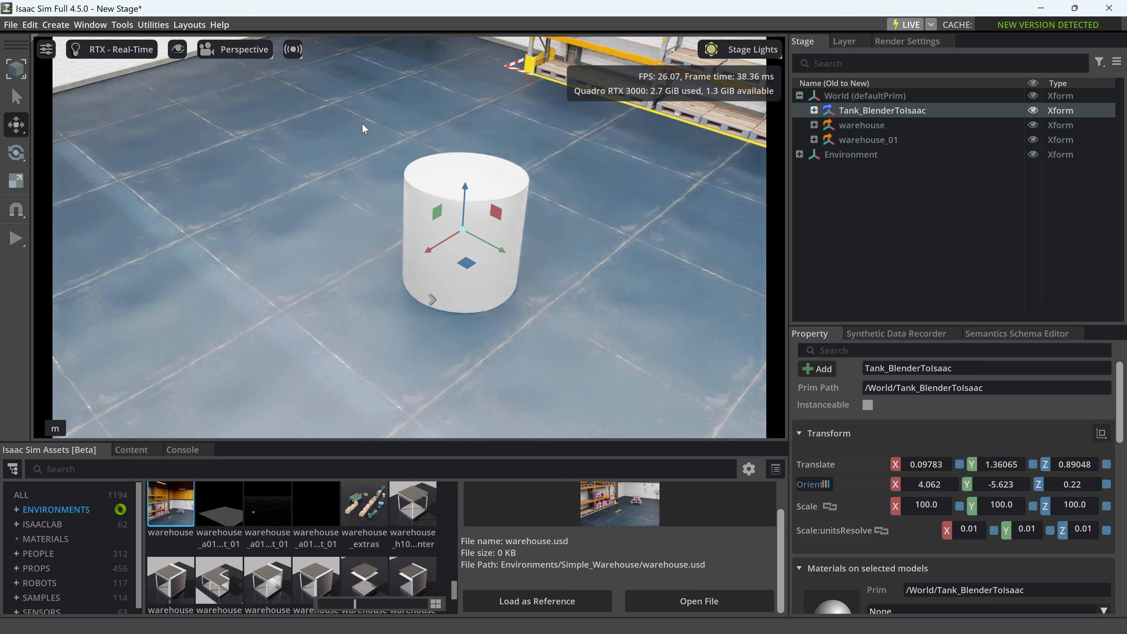
Step: Open the Materials browser and apply Aluminum_Brushed to the tank
{"action": "left_click", "coordinate": [94, 26]}
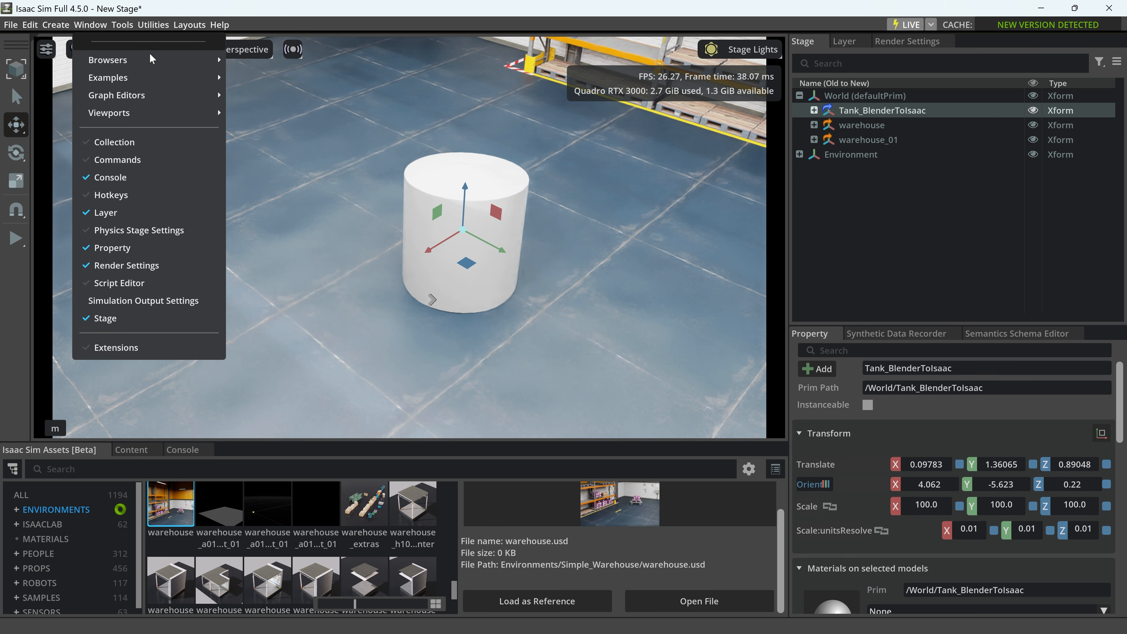
{"action": "mouse_move", "coordinate": [159, 67]}
{"action": "left_click", "coordinate": [272, 97]}
{"action": "double_click", "coordinate": [481, 495]}
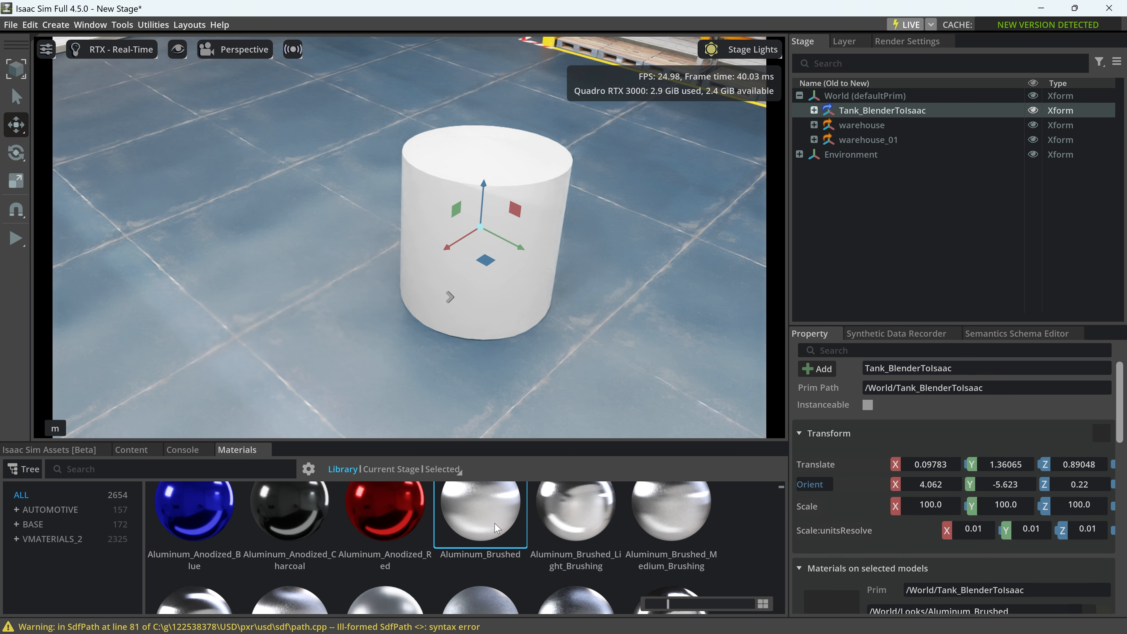
Step: Try the Aluminum_Cast, Aluminum_Cast_Rough, Aluminum_Polished and Aluminum_Scratched materials on the tank
{"action": "double_click", "coordinate": [405, 567]}
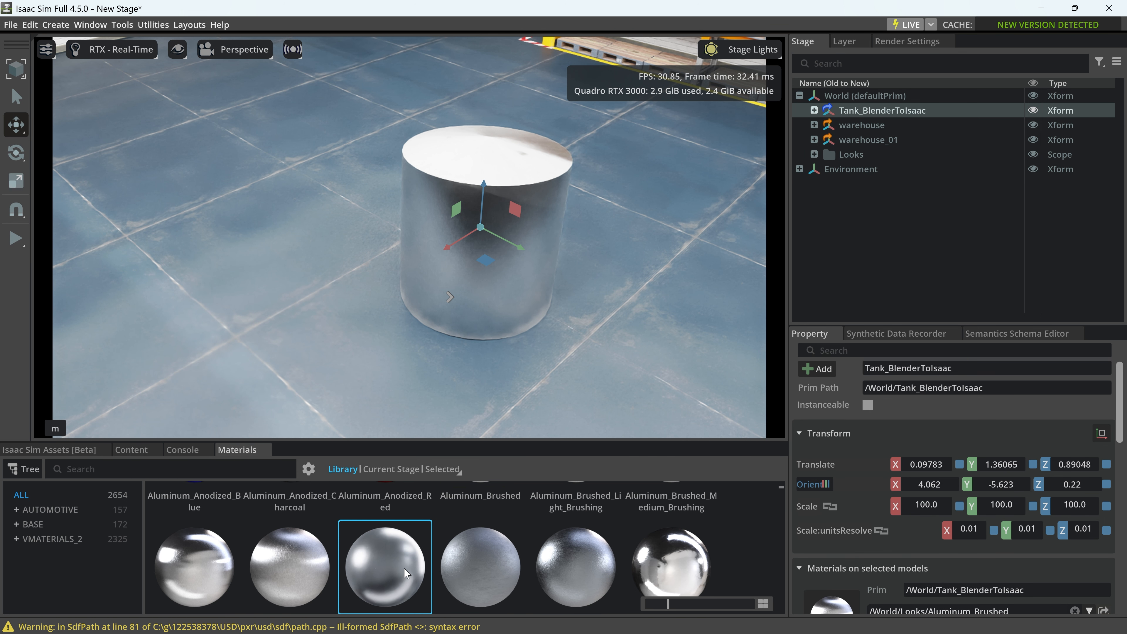
{"action": "scroll", "coordinate": [538, 332], "scroll_direction": "up", "scroll_amount": 2}
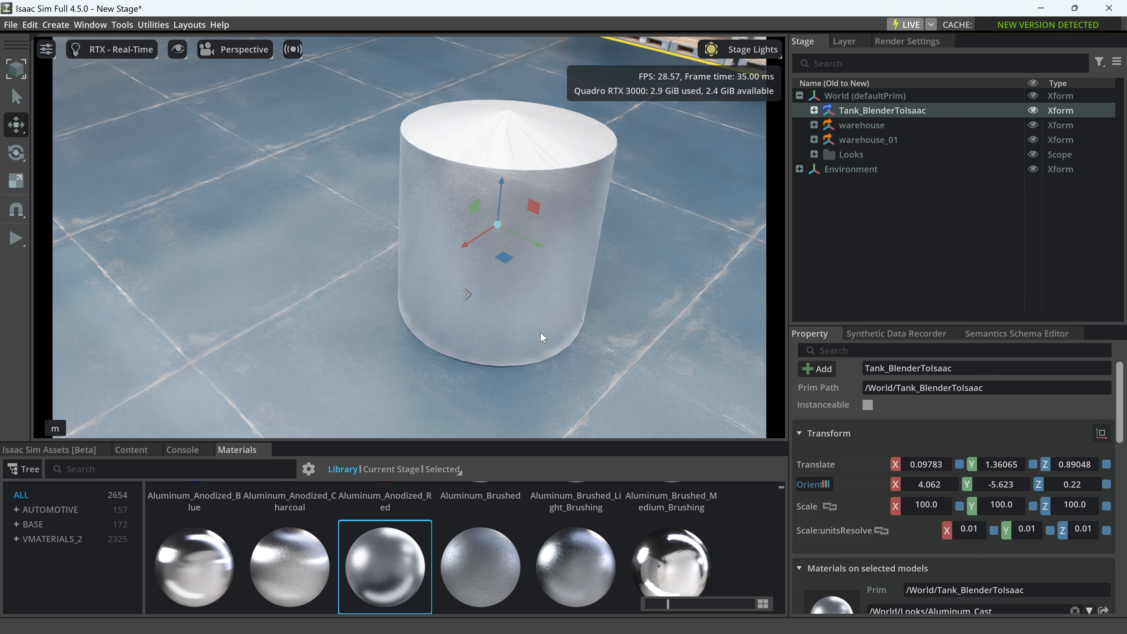
{"action": "double_click", "coordinate": [490, 580]}
{"action": "scroll", "coordinate": [610, 560], "scroll_direction": "down", "scroll_amount": 3}
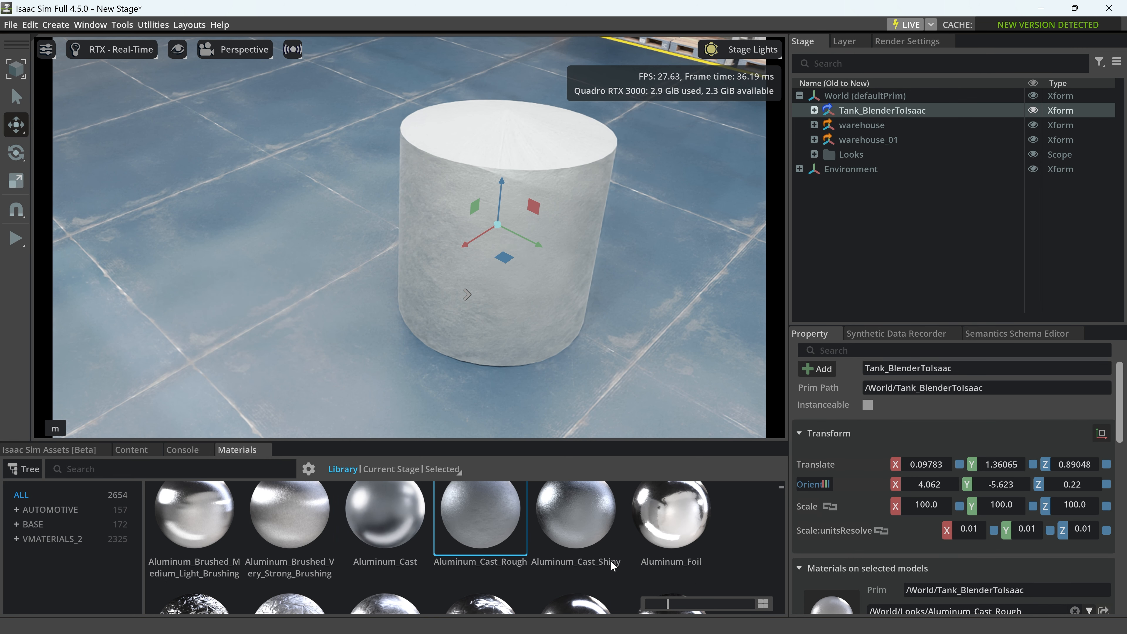
{"action": "double_click", "coordinate": [210, 552]}
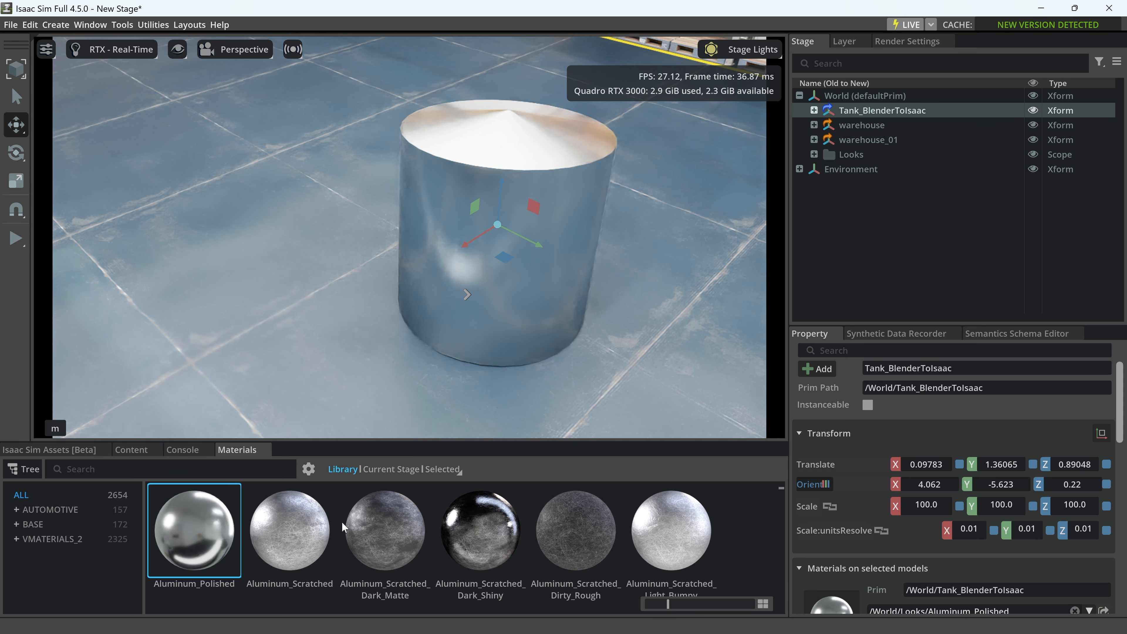
{"action": "double_click", "coordinate": [290, 531]}
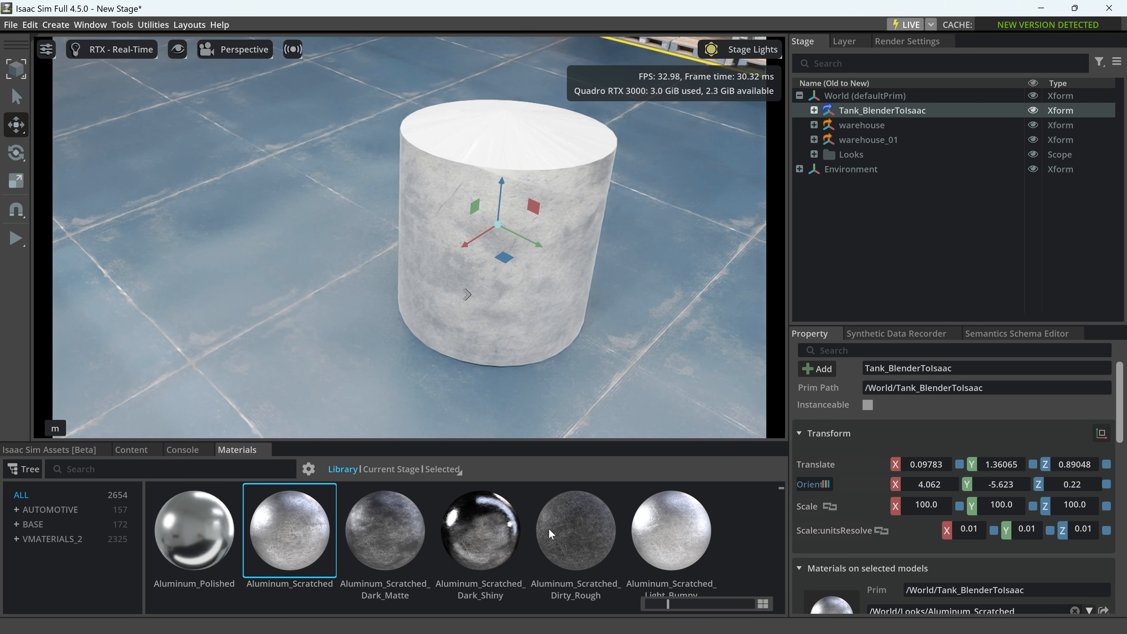
Step: Try the Aluminum_Sheet_Matte_Imperfections and Aluminum_Sheet_Splotchy_Streaks materials on the tank
{"action": "scroll", "coordinate": [694, 530], "scroll_direction": "down", "scroll_amount": 2}
{"action": "double_click", "coordinate": [576, 544]}
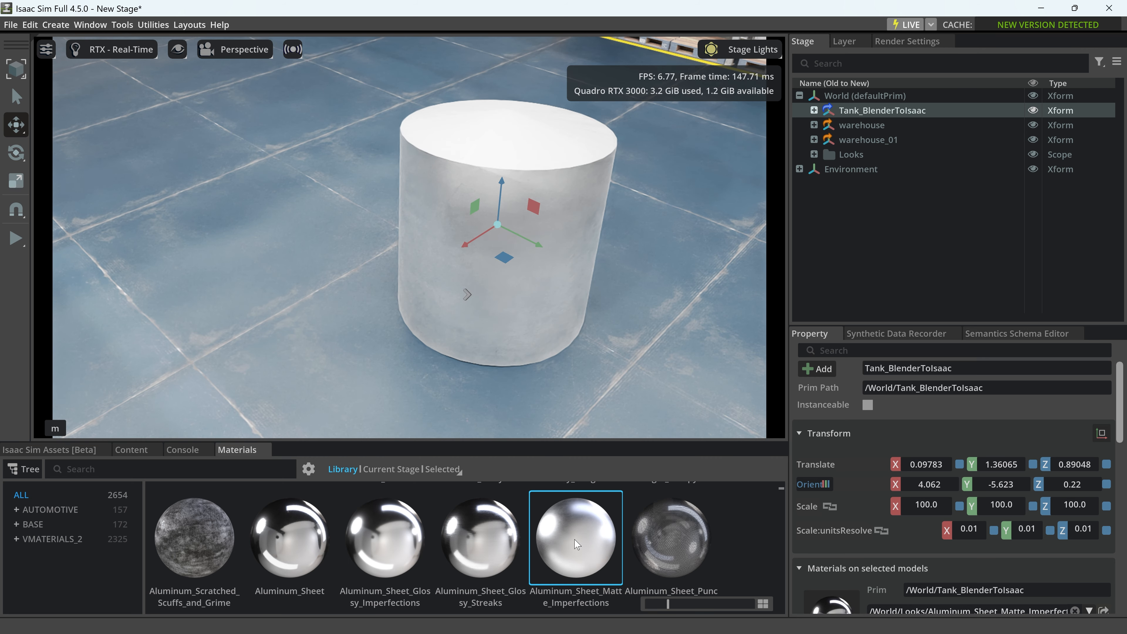
{"action": "scroll", "coordinate": [671, 529], "scroll_direction": "down", "scroll_amount": 4}
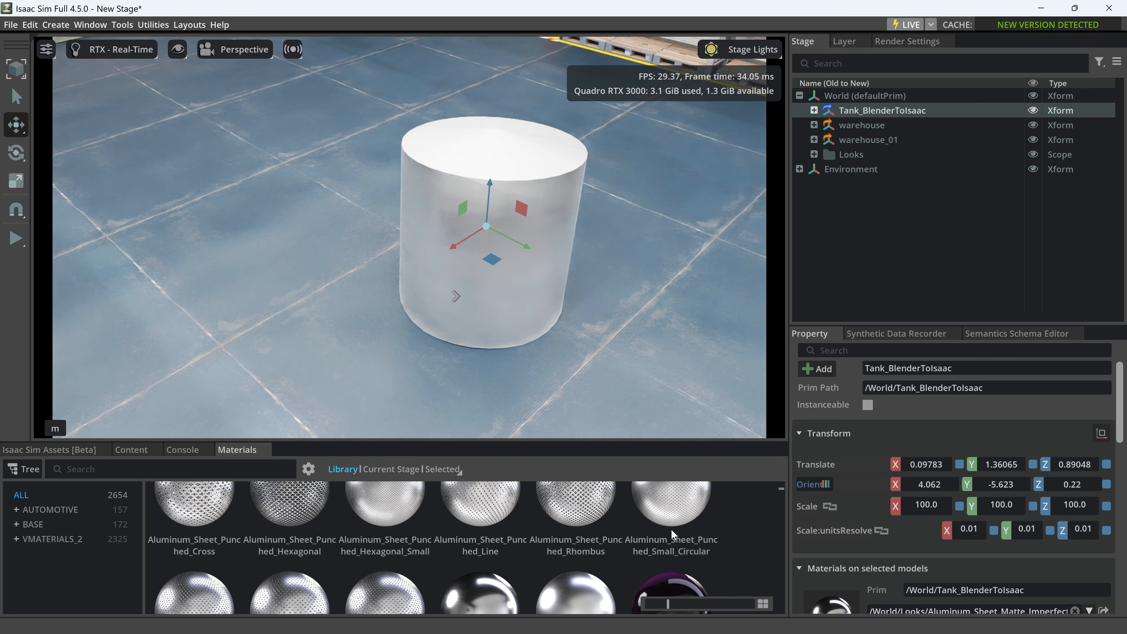
{"action": "double_click", "coordinate": [578, 563]}
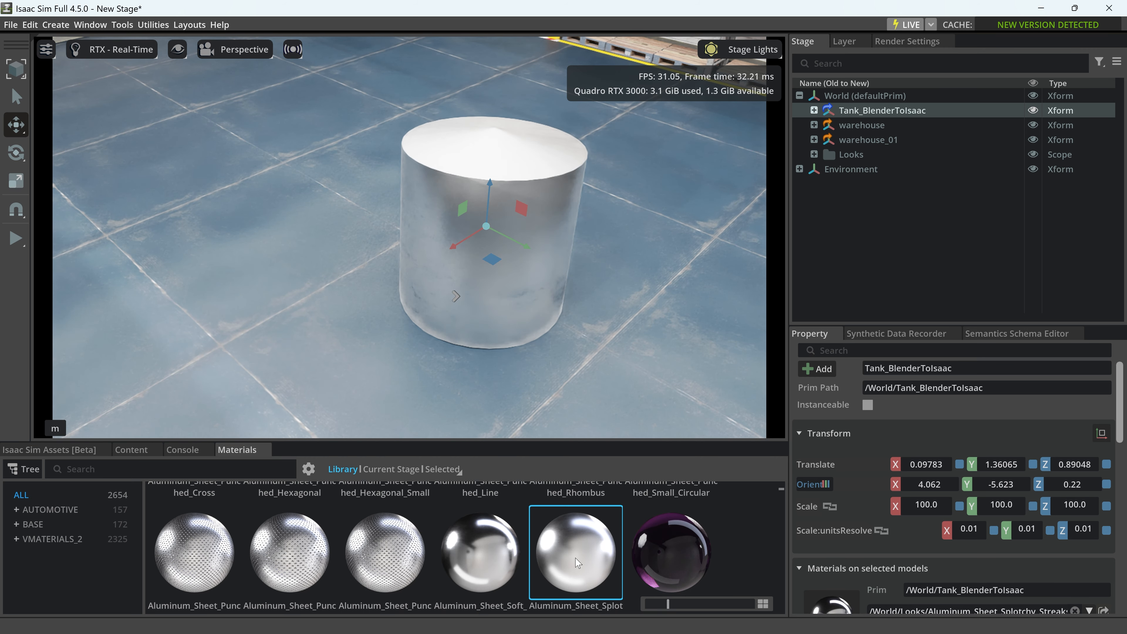
Step: Apply Carpaint_Metallic_01 to the tank and move it into the warehouse corner at about X -7.38, Y -8.89
{"action": "scroll", "coordinate": [372, 228], "scroll_direction": "down", "scroll_amount": 3}
{"action": "scroll", "coordinate": [584, 567], "scroll_direction": "down", "scroll_amount": 3}
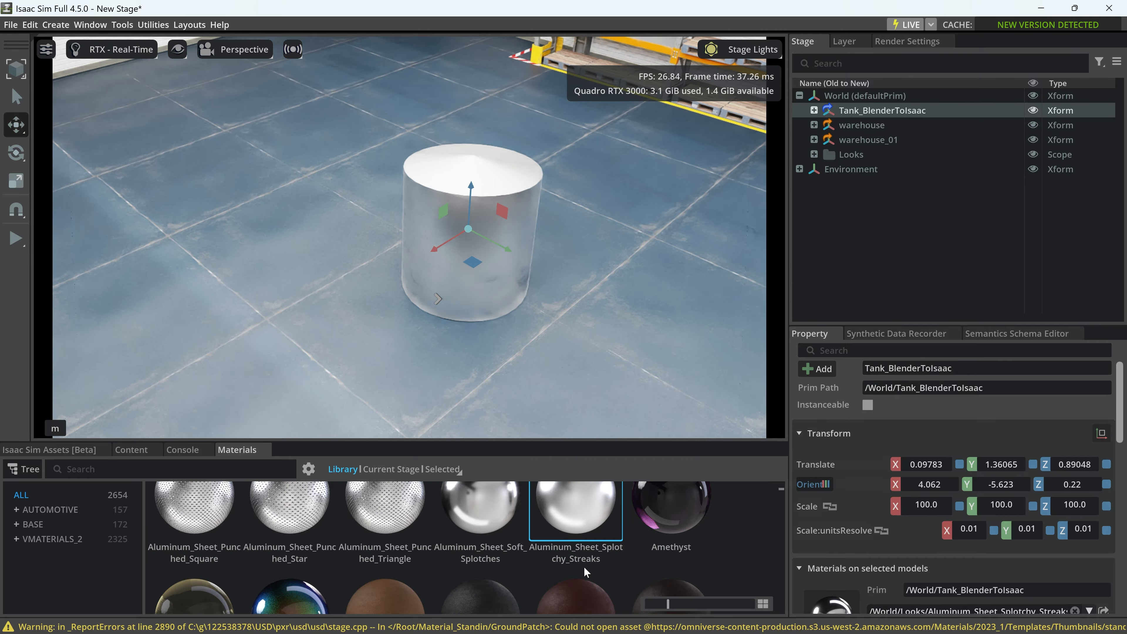
{"action": "scroll", "coordinate": [584, 567], "scroll_direction": "up", "scroll_amount": 3}
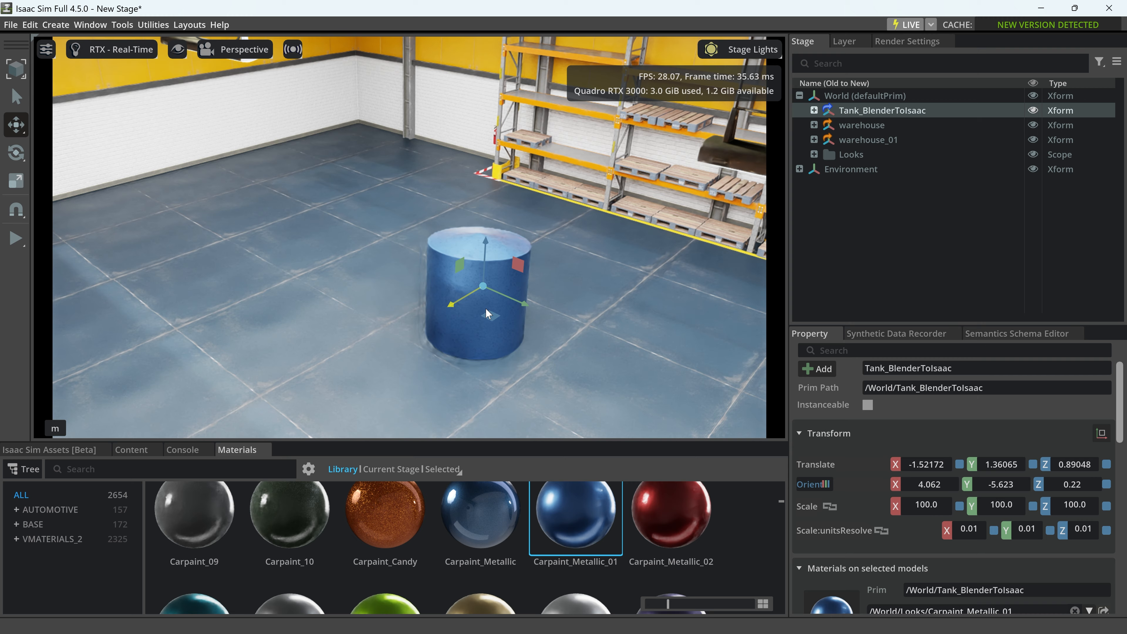
{"action": "left_click_drag", "start_coordinate": [450, 318], "coordinate": [396, 139]}
{"action": "left_click_drag", "start_coordinate": [472, 163], "coordinate": [382, 151]}
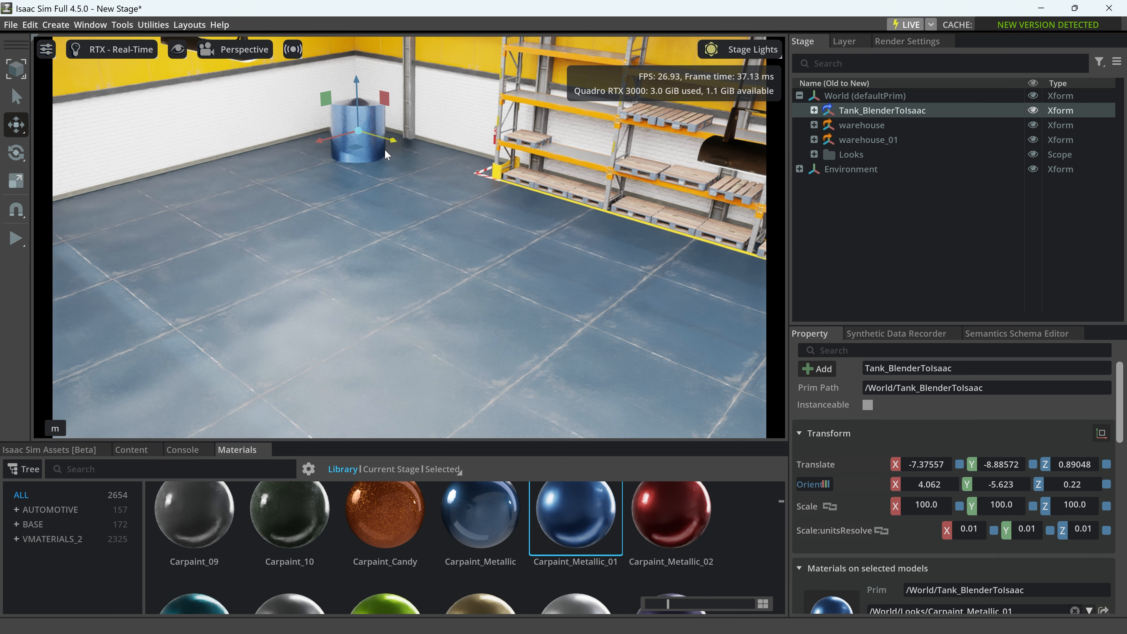
Step: Move the tank out of the corner to about X -4.35, Y -4.53 and apply the Aluminum_Sheet_Splotchy_Streaks material
{"action": "scroll", "coordinate": [350, 113], "scroll_direction": "up", "scroll_amount": 3}
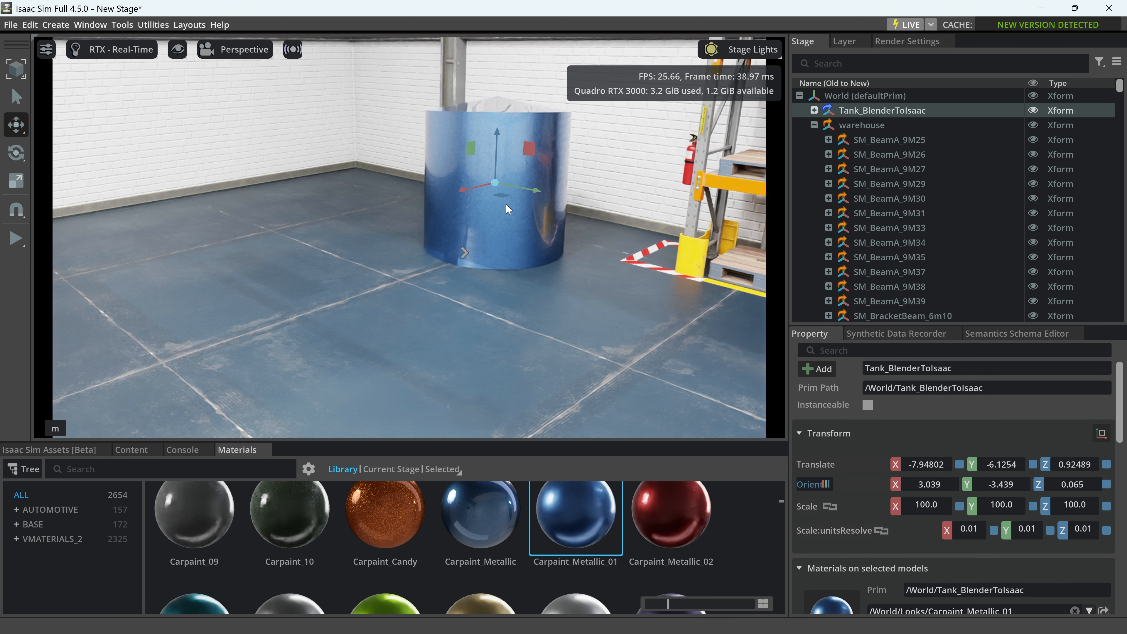
{"action": "left_click_drag", "start_coordinate": [544, 200], "coordinate": [435, 314]}
{"action": "scroll", "coordinate": [627, 551], "scroll_direction": "up", "scroll_amount": 5}
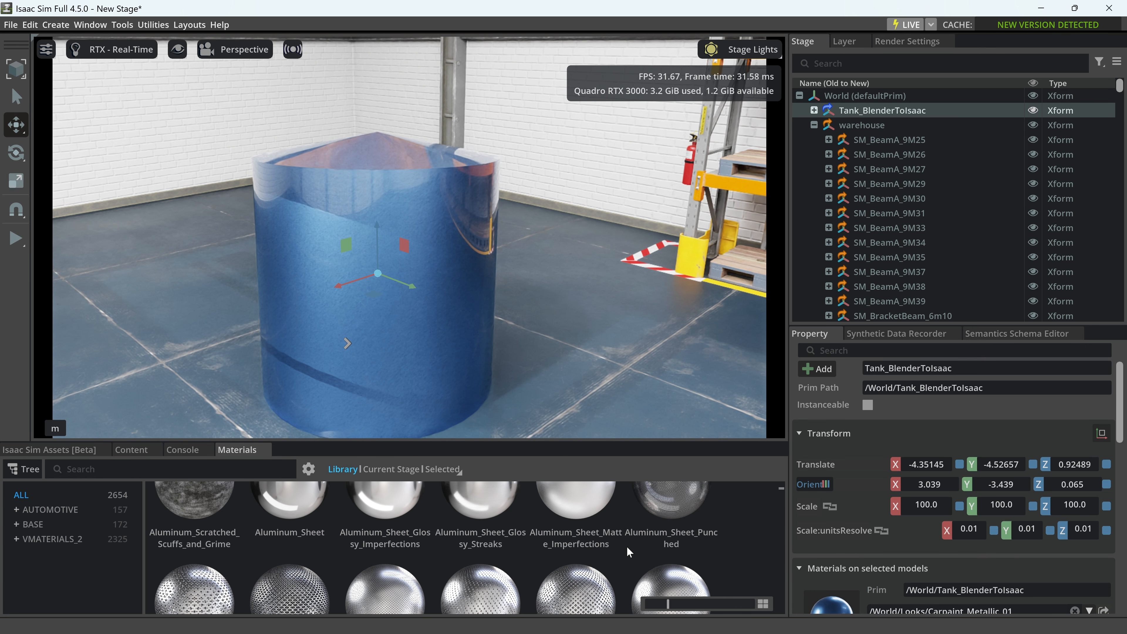
{"action": "scroll", "coordinate": [628, 547], "scroll_direction": "down", "scroll_amount": 3}
{"action": "double_click", "coordinate": [584, 564]}
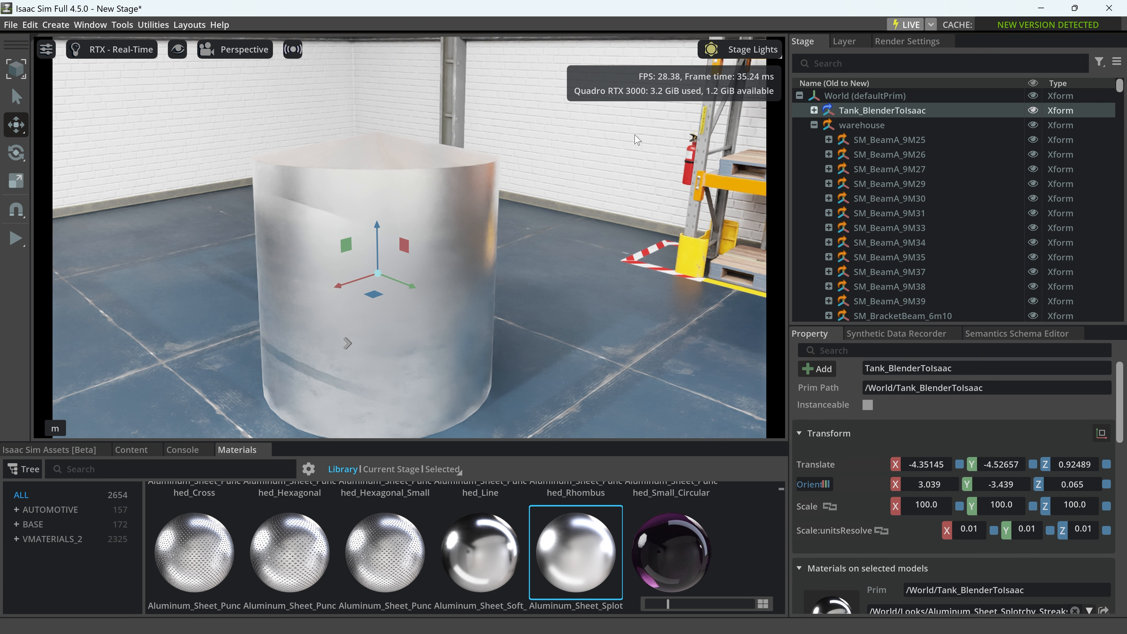
Step: Turn the viewport lights off and move the tank to about X -5.51, Y -4.29 to check its shading in the dark
{"action": "left_click", "coordinate": [749, 49]}
{"action": "left_click", "coordinate": [733, 80]}
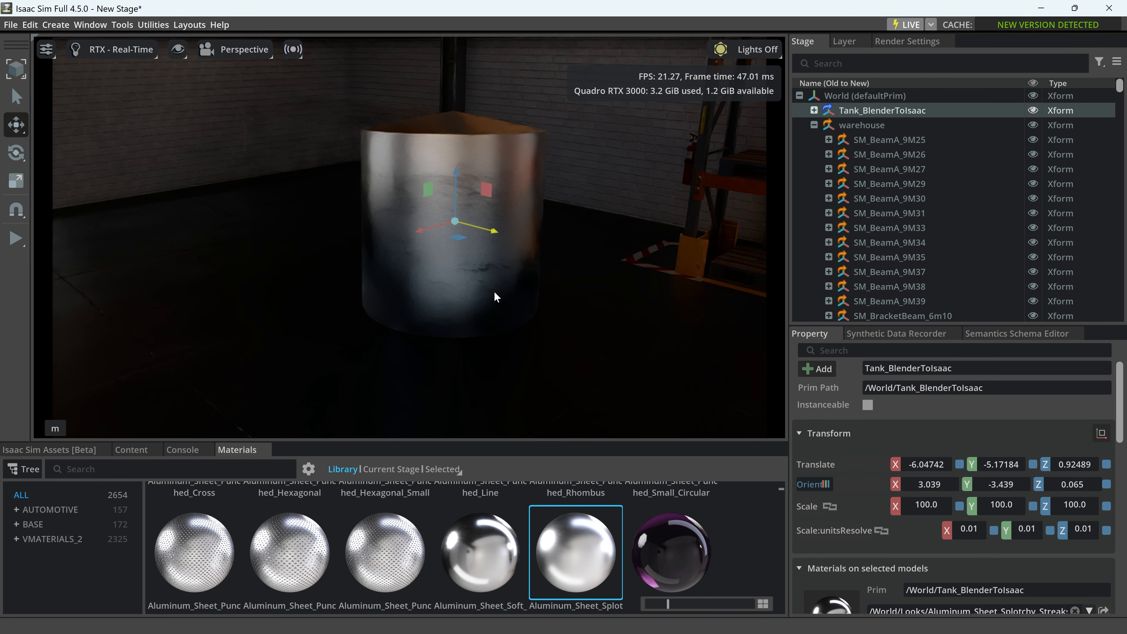
{"action": "left_click_drag", "start_coordinate": [494, 291], "coordinate": [514, 289]}
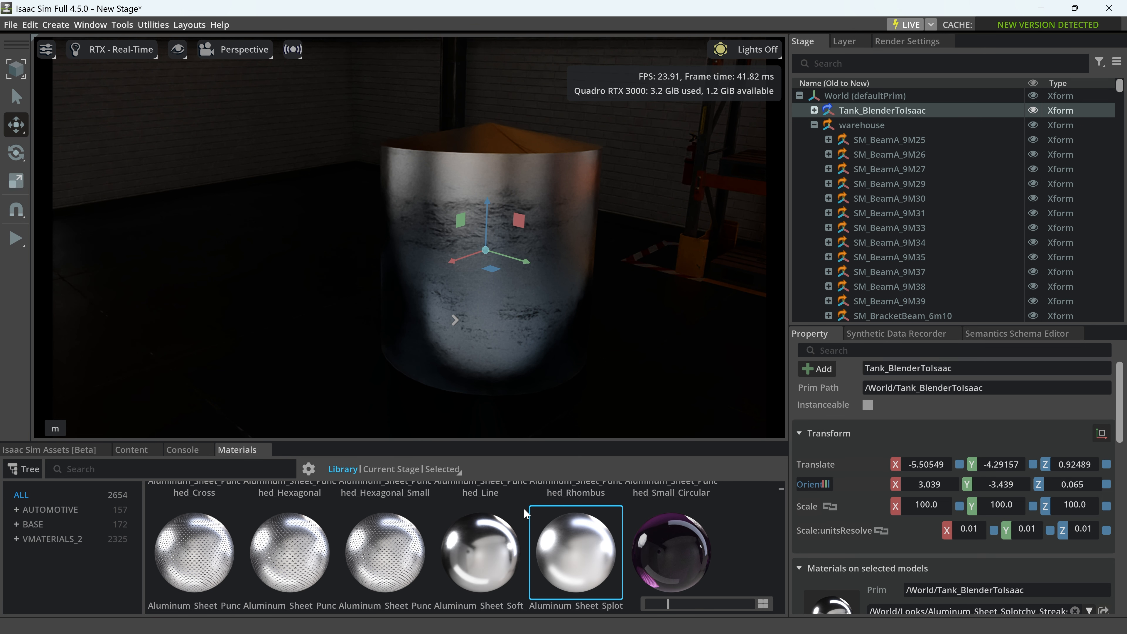
Step: Apply the Aluminum_Sheet_Matte_Imperfections material to the tank
{"action": "scroll", "coordinate": [524, 510], "scroll_direction": "up", "scroll_amount": 2}
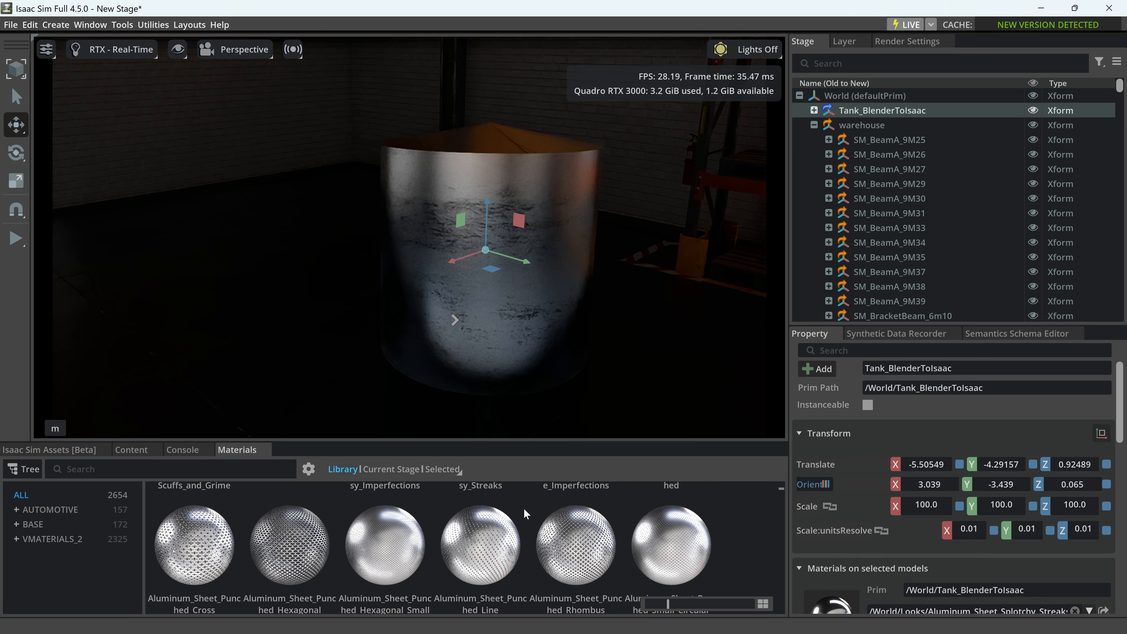
{"action": "scroll", "coordinate": [524, 508], "scroll_direction": "up", "scroll_amount": 2}
{"action": "scroll", "coordinate": [524, 509], "scroll_direction": "down", "scroll_amount": 2}
{"action": "left_click_drag", "start_coordinate": [576, 537], "coordinate": [532, 347]}
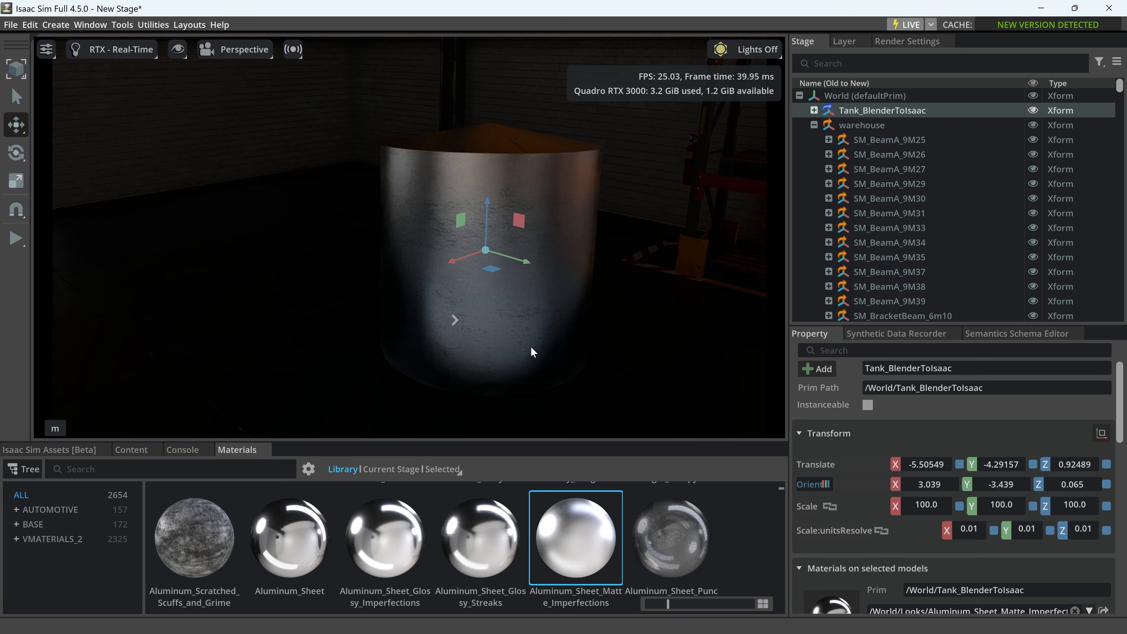
Step: Switch the viewport lighting to Camera Light and move the tank along X to about -4.84
{"action": "scroll", "coordinate": [613, 556], "scroll_direction": "up", "scroll_amount": 2}
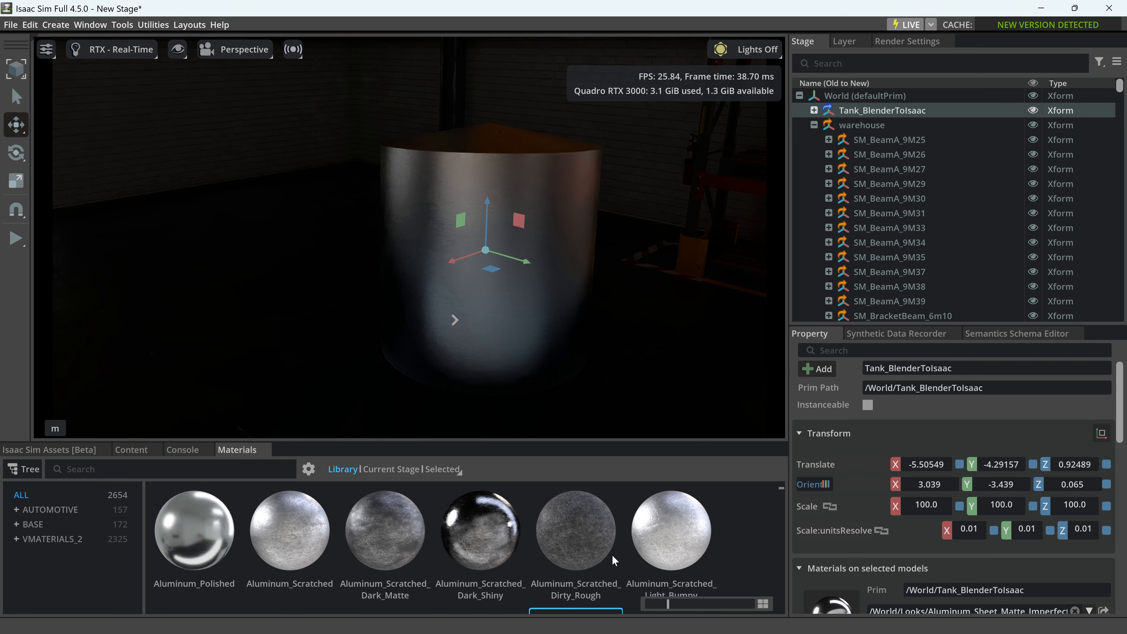
{"action": "scroll", "coordinate": [612, 556], "scroll_direction": "up", "scroll_amount": 2}
{"action": "left_click", "coordinate": [775, 50]}
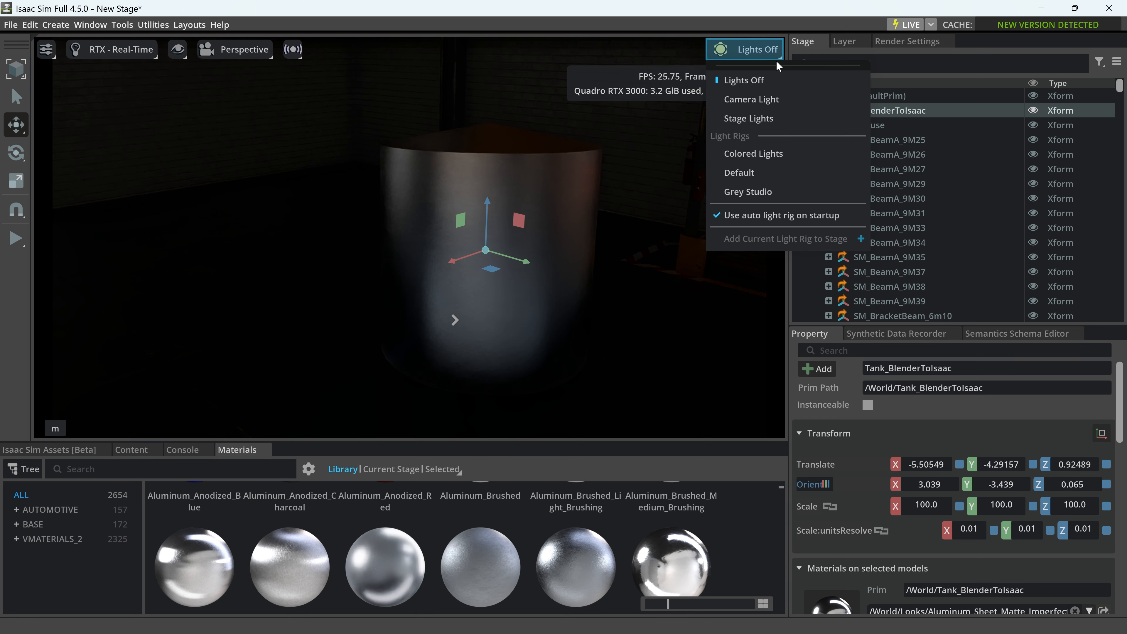
{"action": "left_click", "coordinate": [777, 99]}
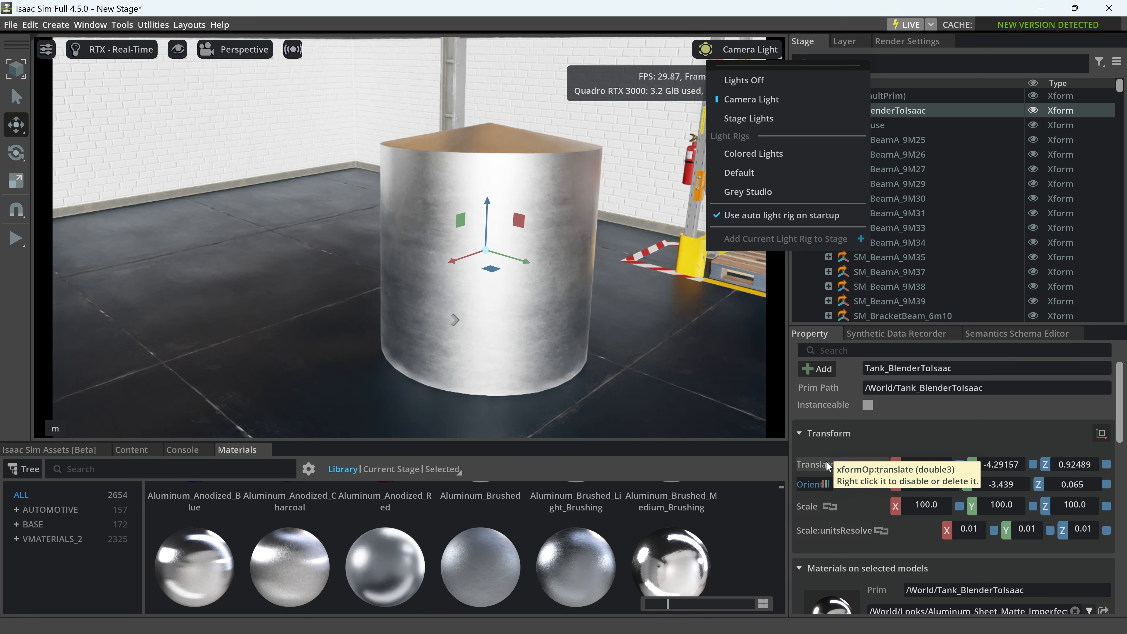
{"action": "left_click_drag", "start_coordinate": [456, 267], "coordinate": [421, 315]}
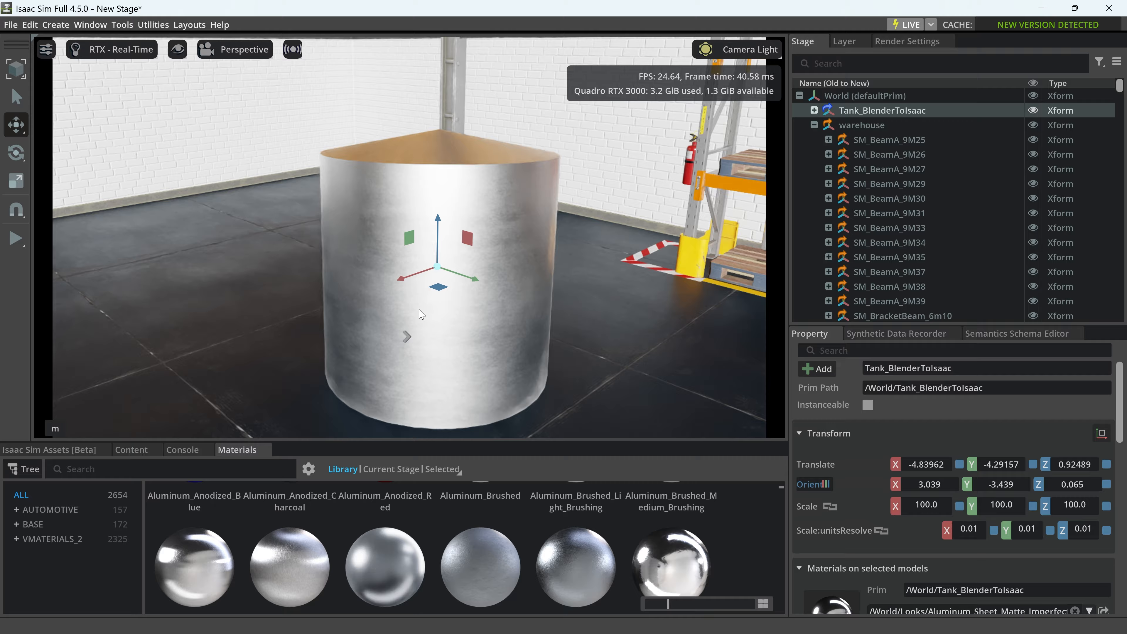
Step: Reselect Tank_BlenderToIsaac in the stage and reposition it on the open warehouse floor, closer to the camera
{"action": "left_click", "coordinate": [650, 333]}
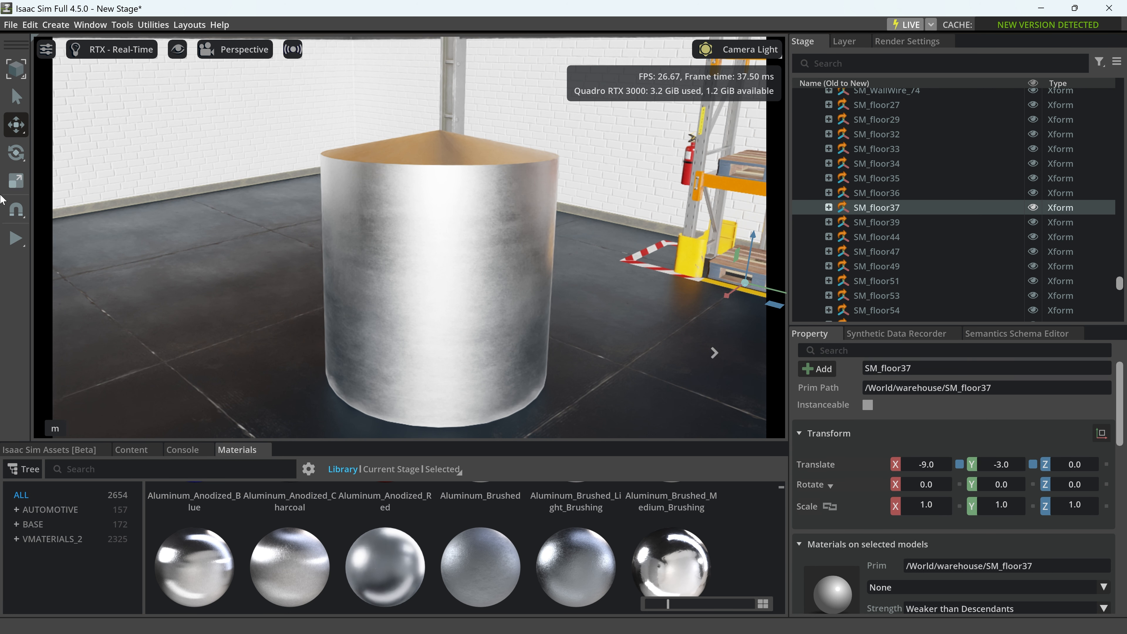
{"action": "right_click_drag", "start_coordinate": [0, 195], "coordinate": [0, 178], "text": "alt"}
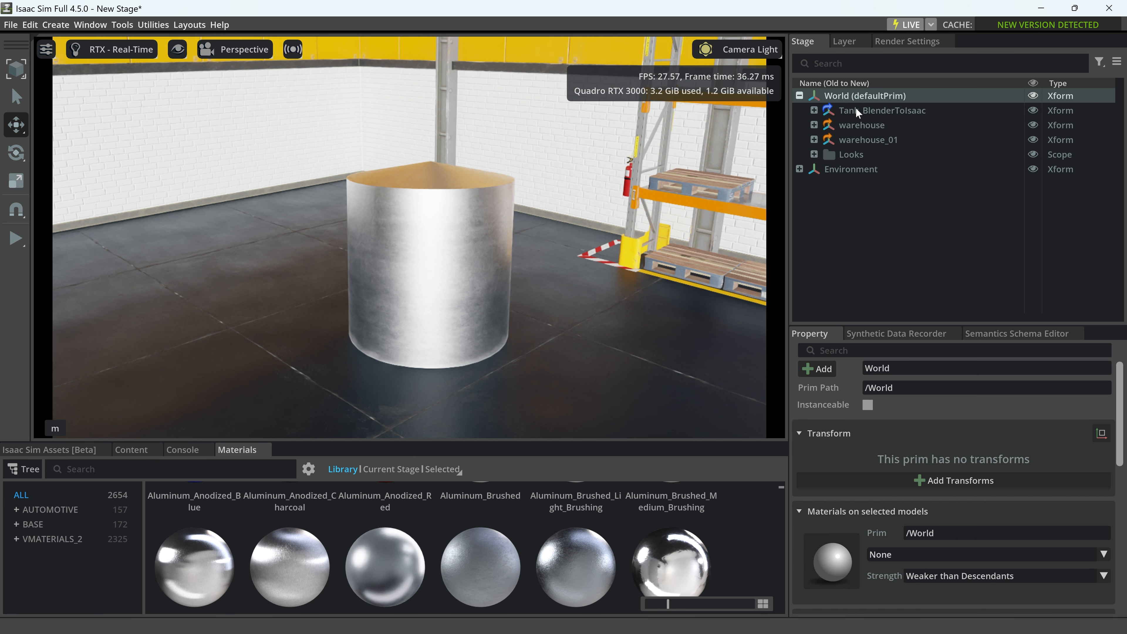
{"action": "left_click", "coordinate": [856, 110]}
{"action": "left_click_drag", "start_coordinate": [441, 268], "coordinate": [507, 210]}
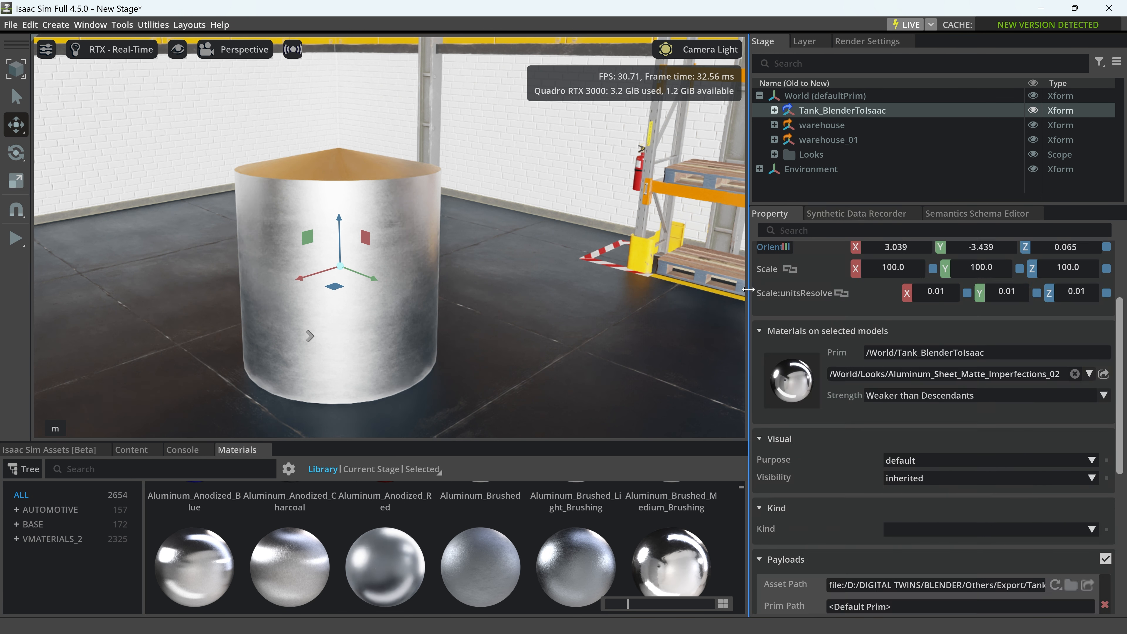
Step: Look through the Synthetic Data Recorder, the Semantics Schema Editor, the stage layers and the console messages
{"action": "left_click", "coordinate": [858, 214]}
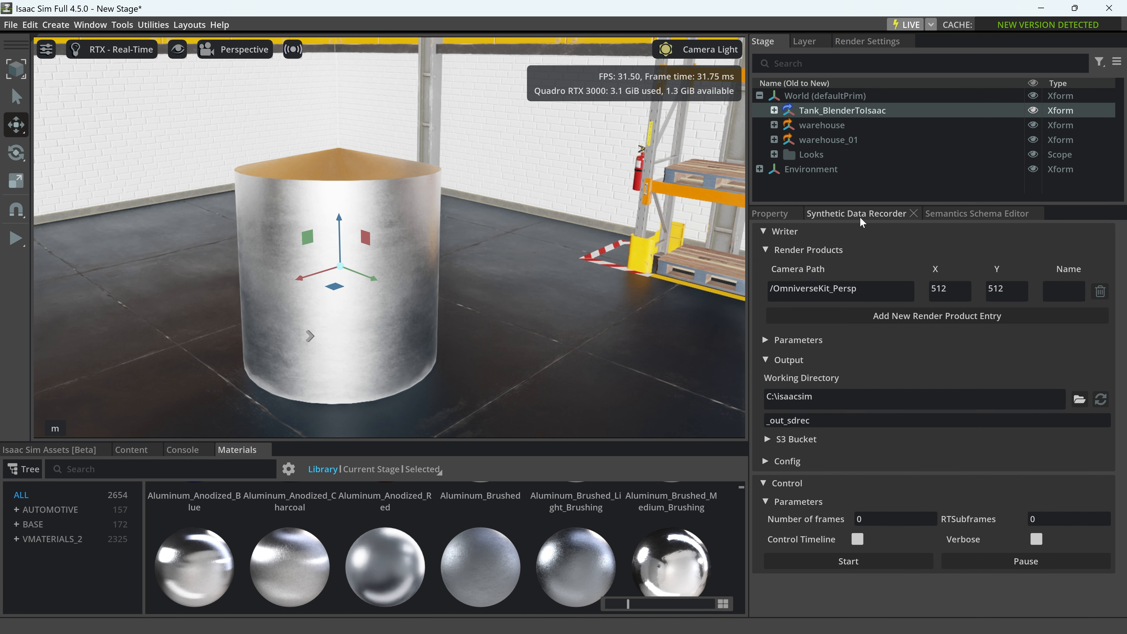
{"action": "left_click", "coordinate": [951, 214]}
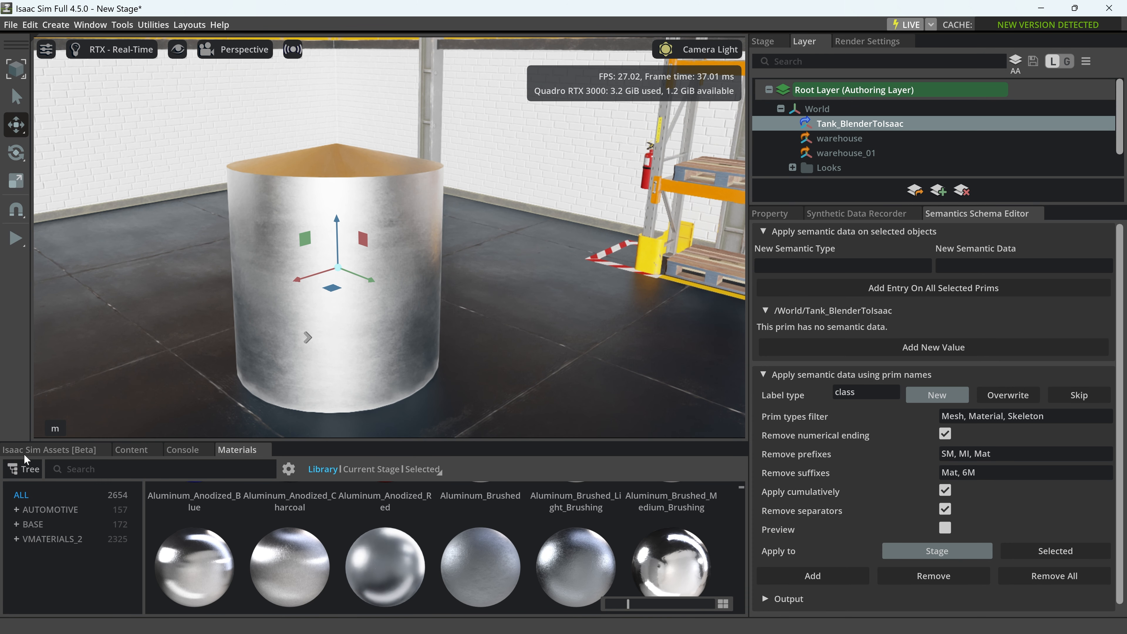
{"action": "left_click", "coordinate": [183, 449]}
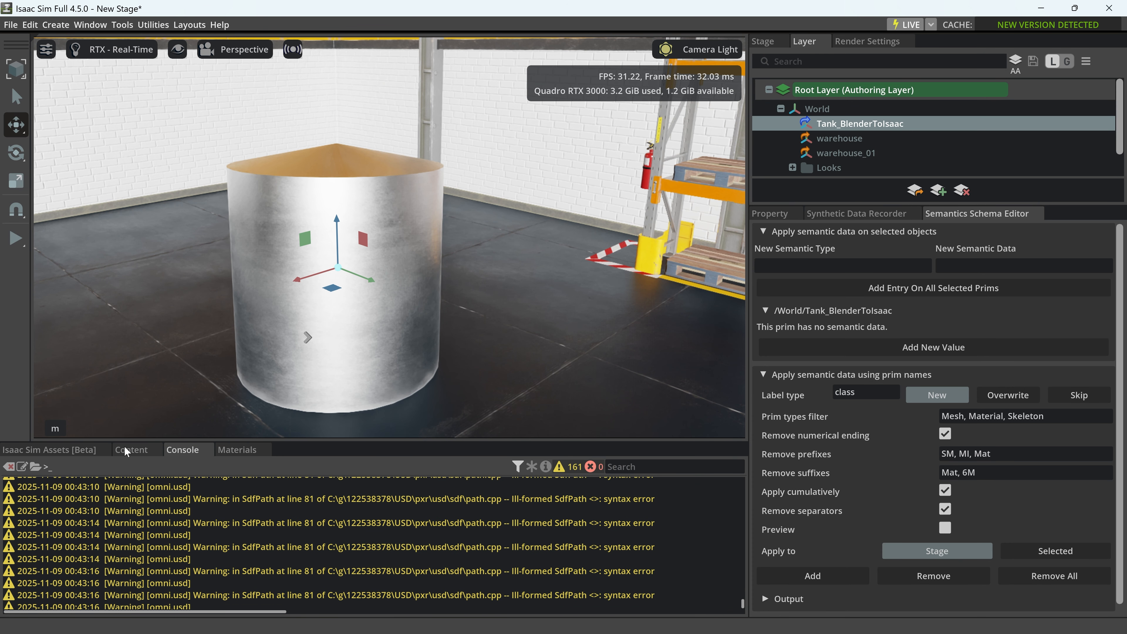